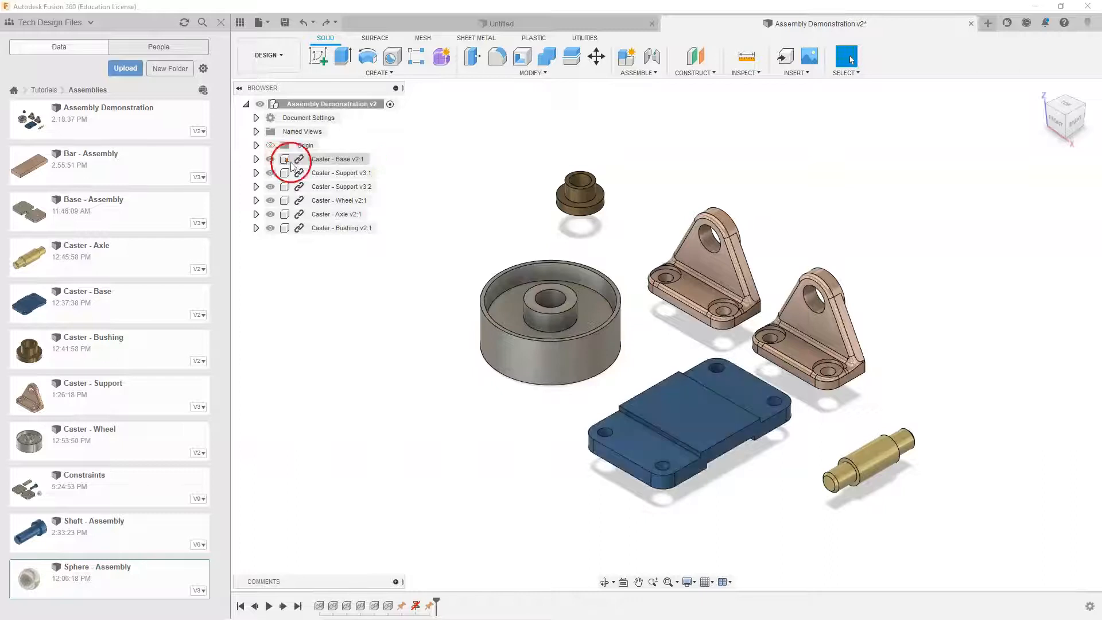
Unground the Caster - Base component
{"action": "right_click", "coordinate": [285, 163]}
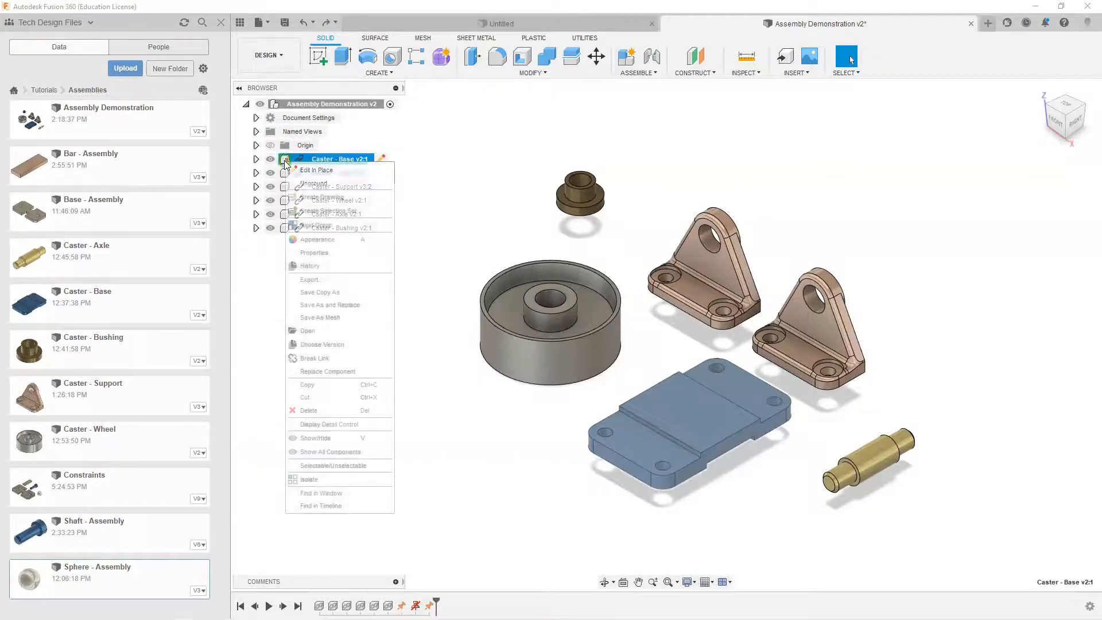
{"action": "left_click", "coordinate": [309, 183]}
{"action": "left_click", "coordinate": [394, 201]}
{"action": "left_click", "coordinate": [376, 394]}
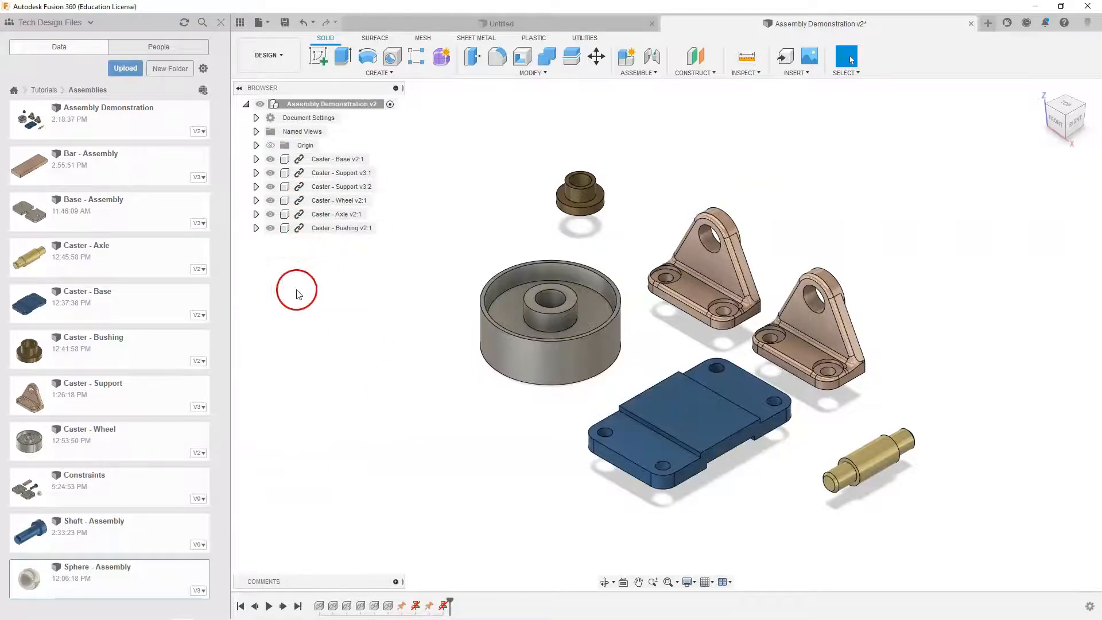
Ground the Caster - Base component to fix it in place
{"action": "left_click", "coordinate": [285, 163]}
{"action": "right_click", "coordinate": [285, 163]}
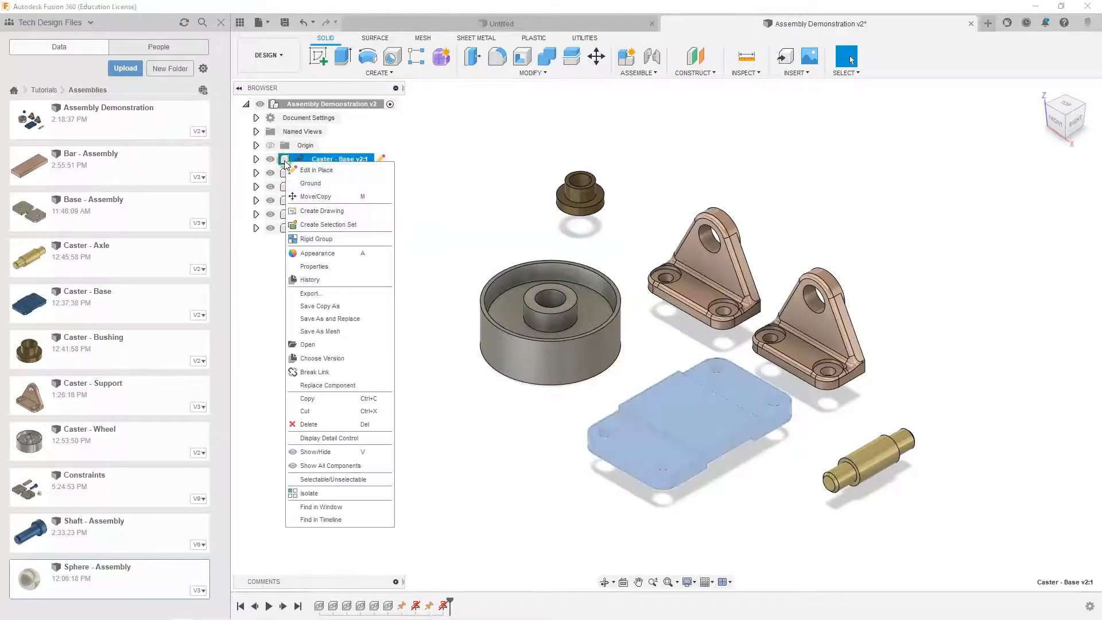
{"action": "left_click", "coordinate": [319, 197]}
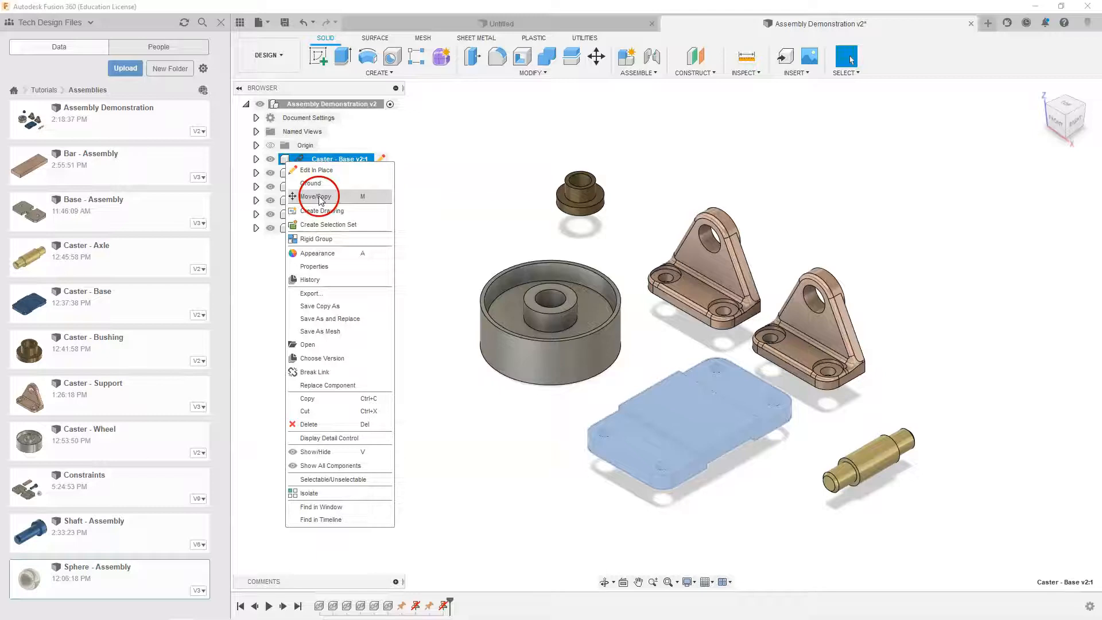
{"action": "left_click", "coordinate": [320, 183]}
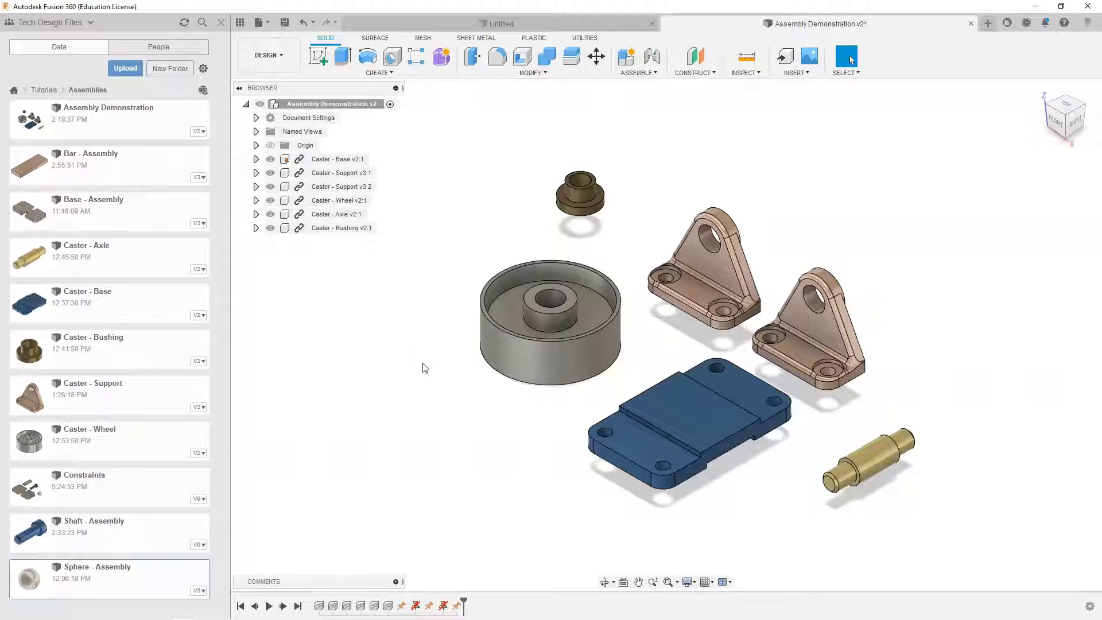
{"action": "left_click", "coordinate": [805, 413]}
Rotate the Caster - Support v3:1 component about its vertical axis to turn its mounting flange to the opposite side
{"action": "left_click", "coordinate": [334, 159]}
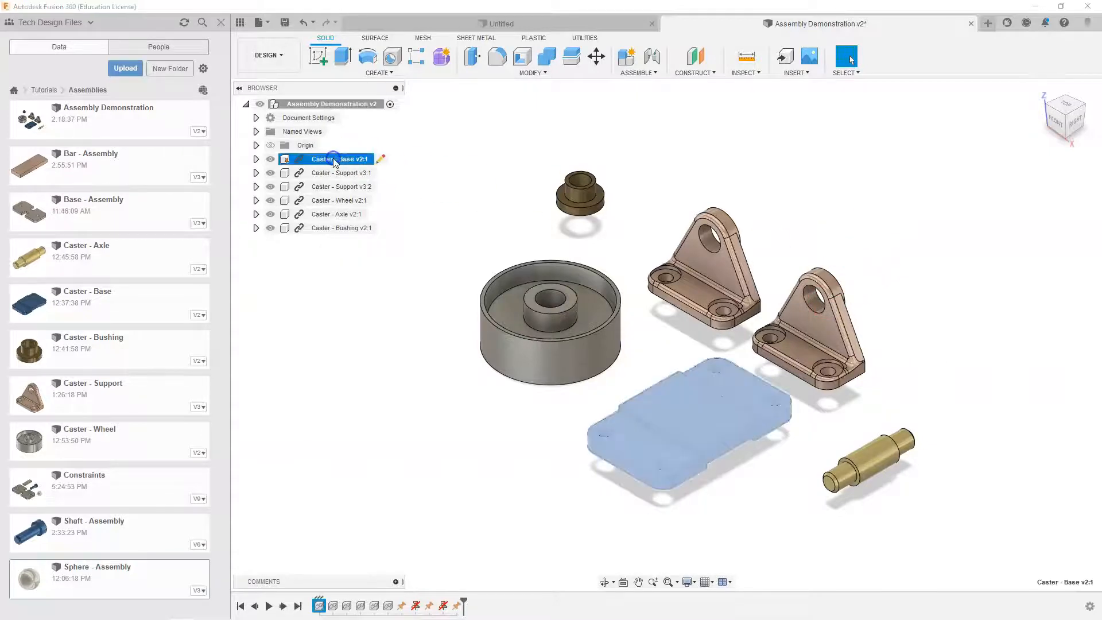
{"action": "left_click", "coordinate": [330, 174]}
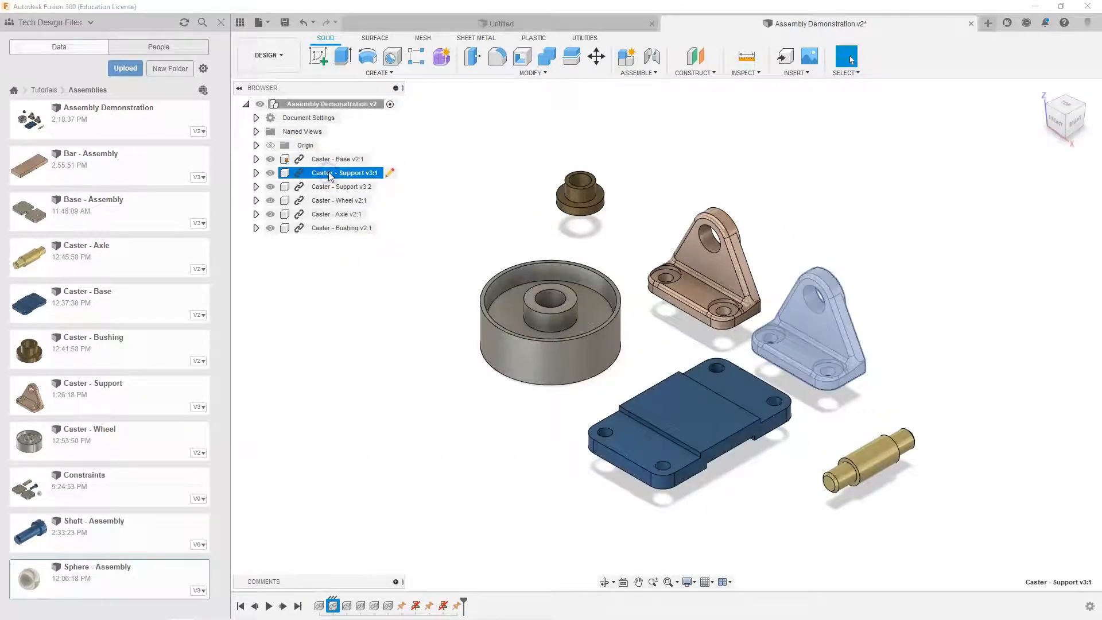
{"action": "key", "text": "m"}
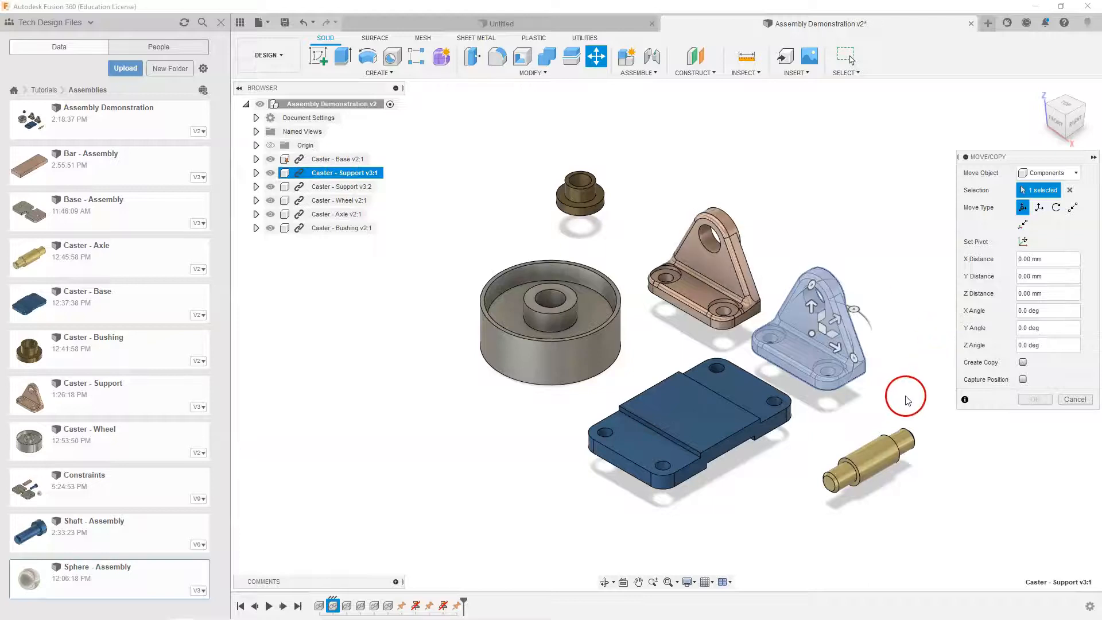
{"action": "left_click_drag", "start_coordinate": [843, 317], "coordinate": [739, 368]}
{"action": "left_click", "coordinate": [1034, 399]}
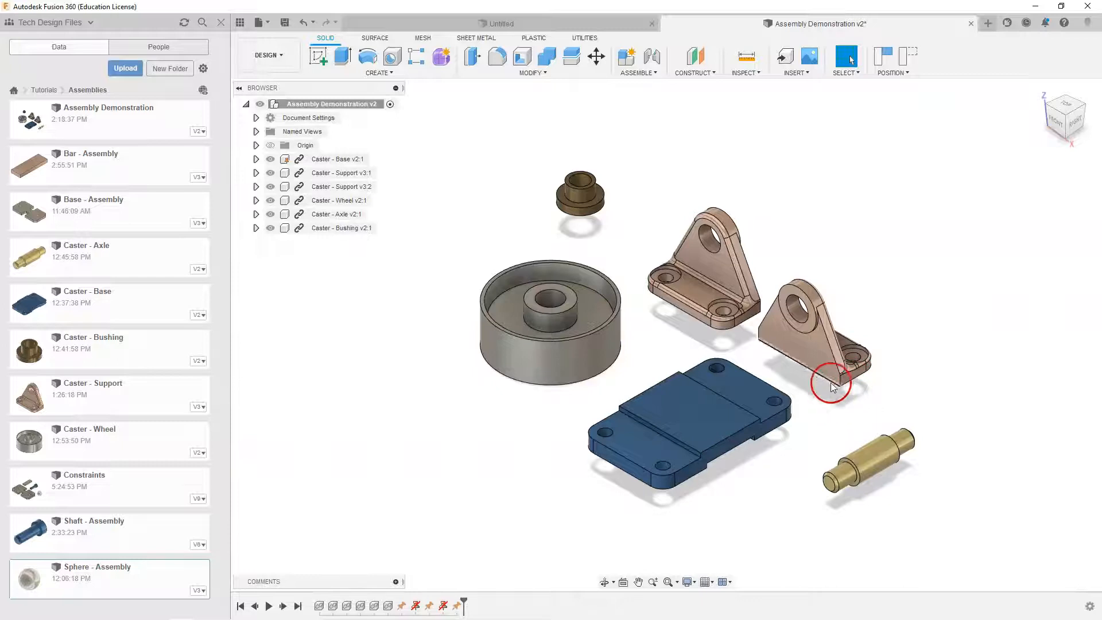
Joint the rotated support to the base, aligning the underside of its outer mounting hole with the top of the base's matching corner hole
{"action": "scroll", "coordinate": [832, 396], "scroll_direction": "up", "scroll_amount": 1}
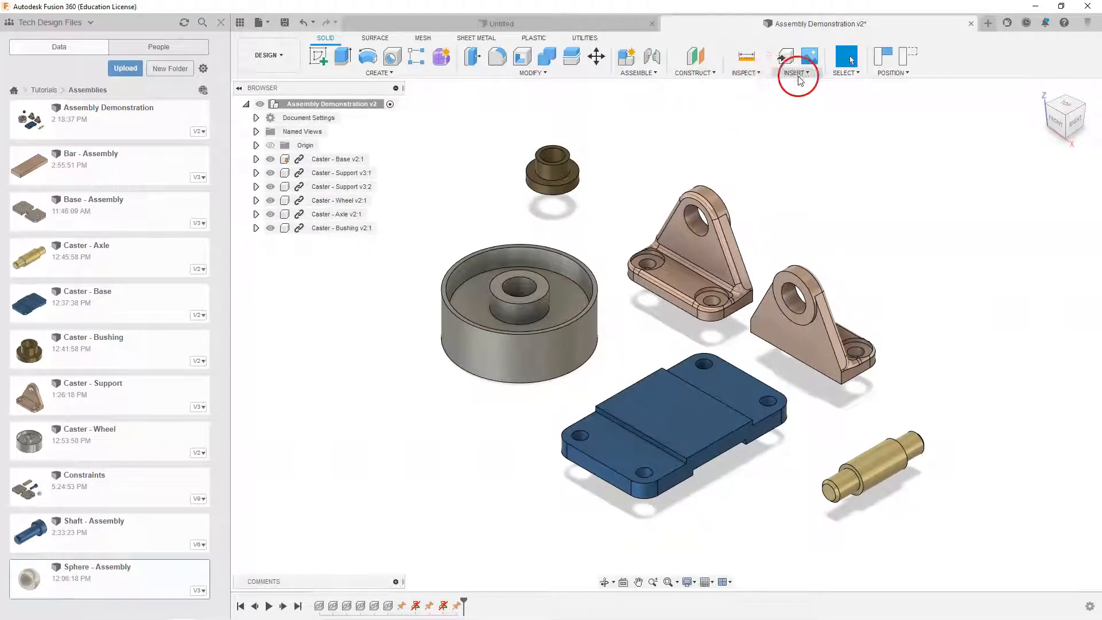
{"action": "left_click", "coordinate": [640, 71]}
{"action": "left_click", "coordinate": [641, 104]}
{"action": "middle_click_drag", "start_coordinate": [912, 362], "coordinate": [900, 295], "text": "shift"}
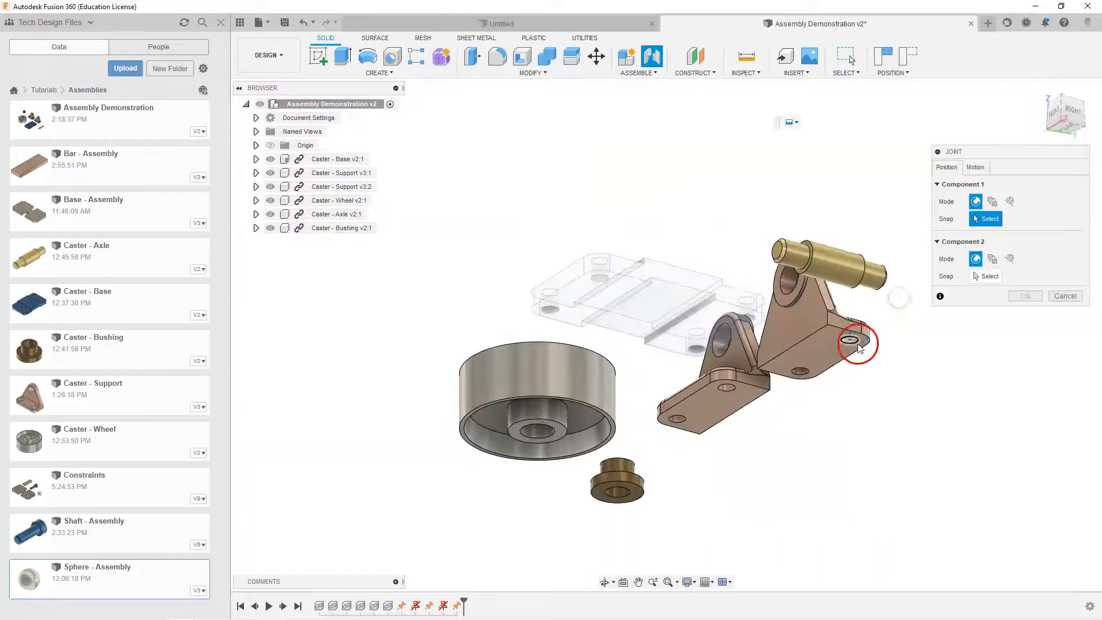
{"action": "middle_click_drag", "start_coordinate": [867, 340], "coordinate": [836, 374], "text": "shift"}
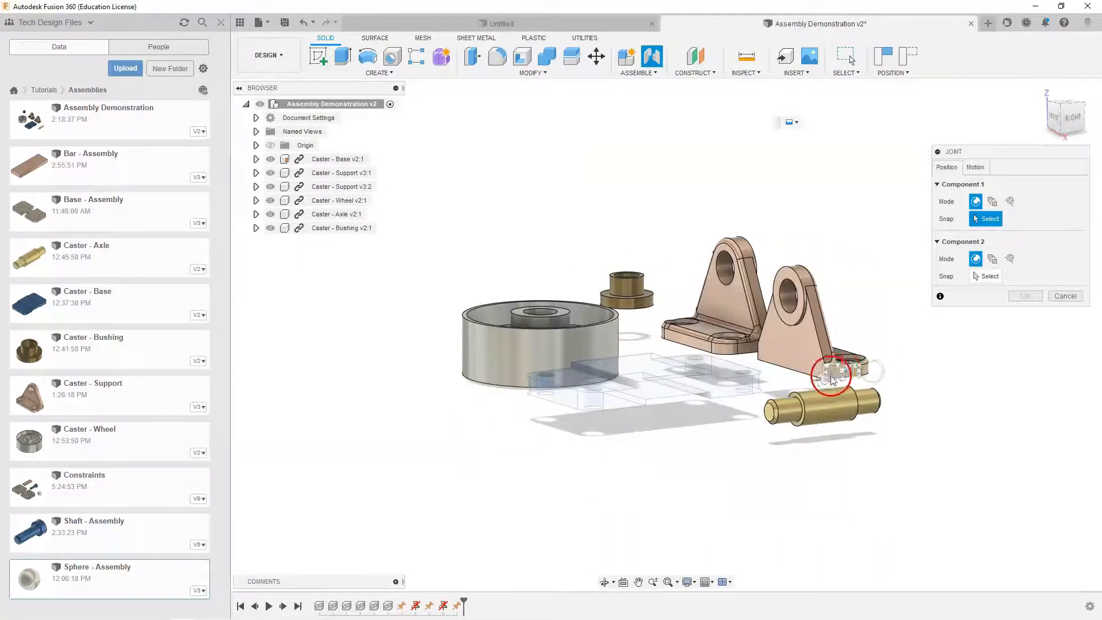
{"action": "middle_click_drag", "start_coordinate": [940, 416], "coordinate": [937, 369], "text": "shift"}
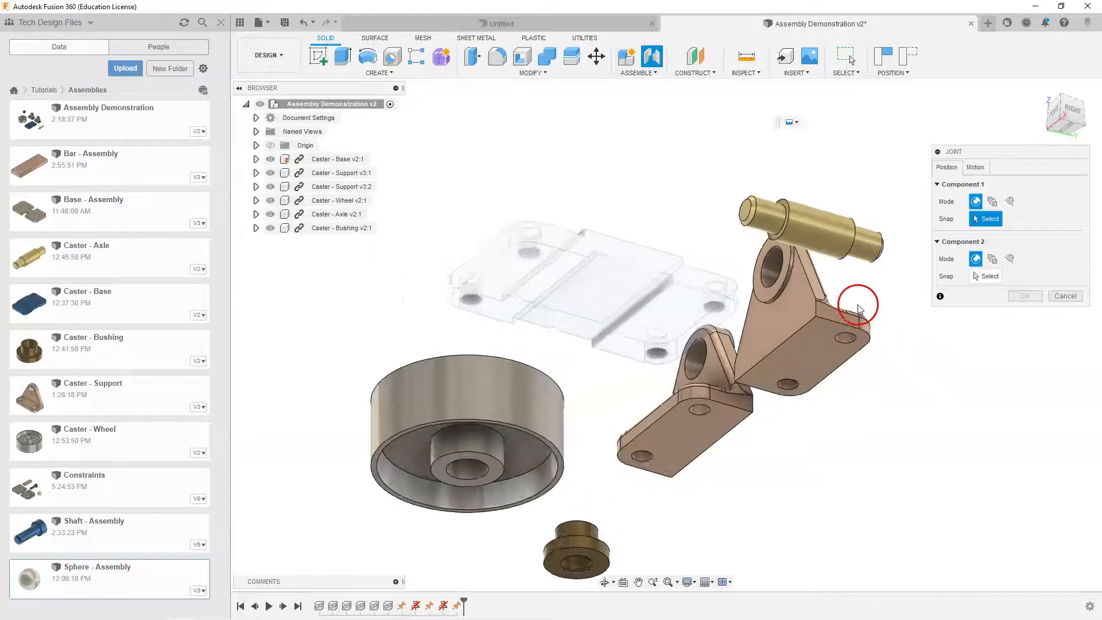
{"action": "scroll", "coordinate": [859, 310], "scroll_direction": "up", "scroll_amount": 4}
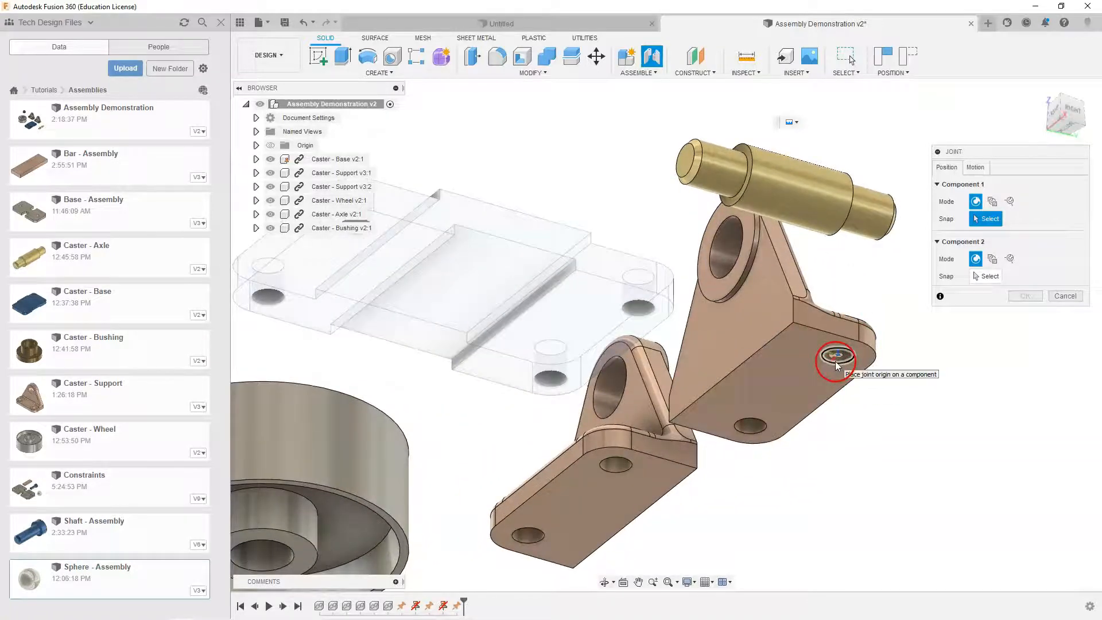
{"action": "left_click", "coordinate": [835, 360]}
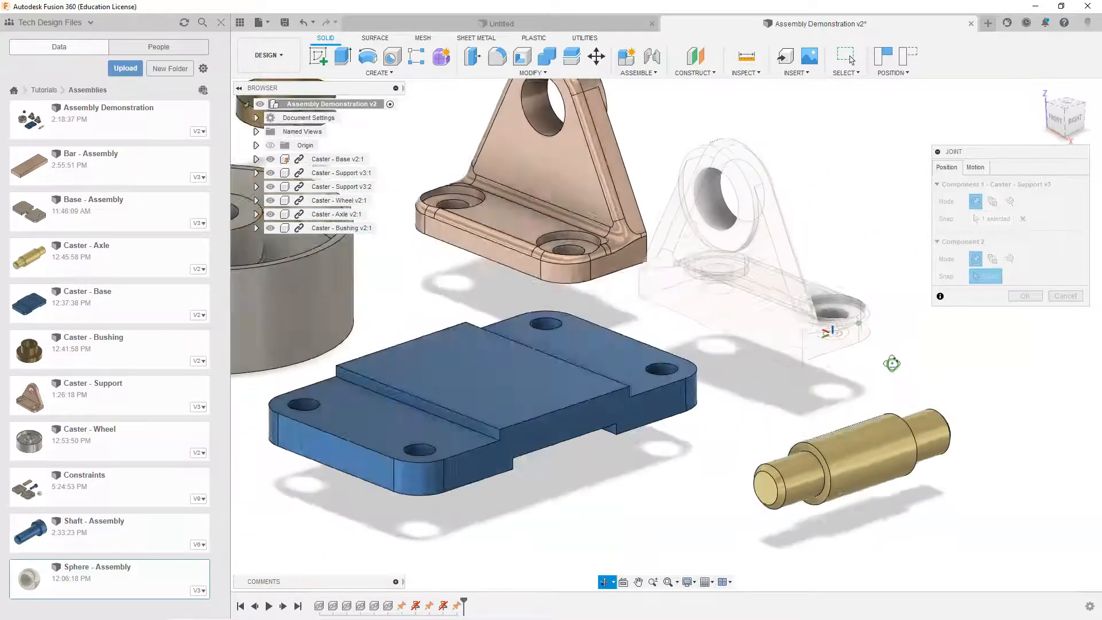
{"action": "left_click", "coordinate": [673, 383]}
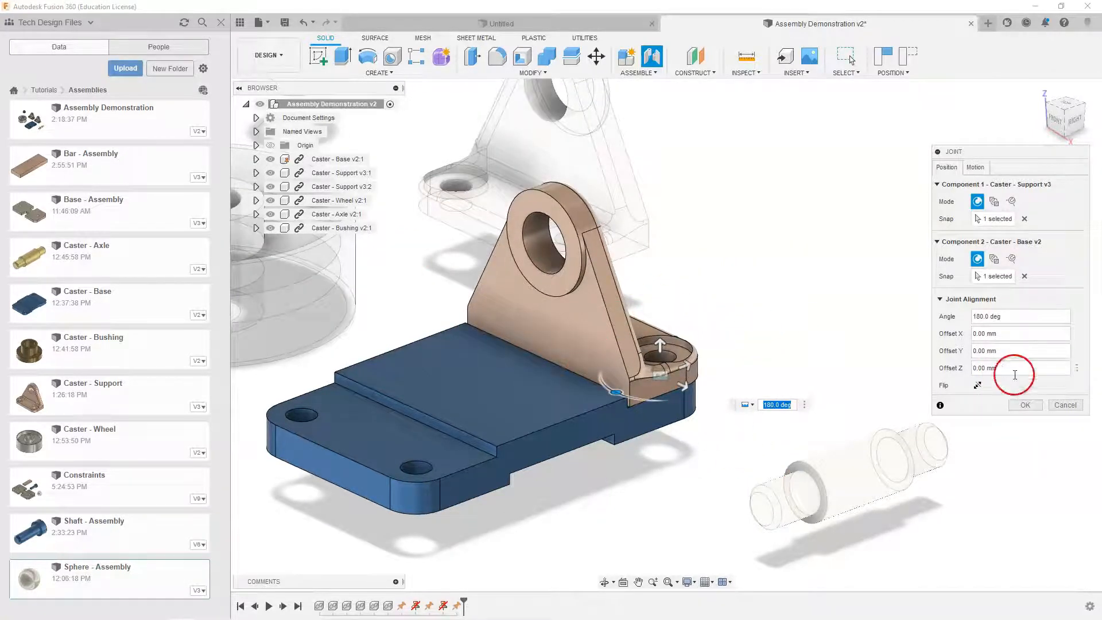
{"action": "left_click", "coordinate": [1026, 405]}
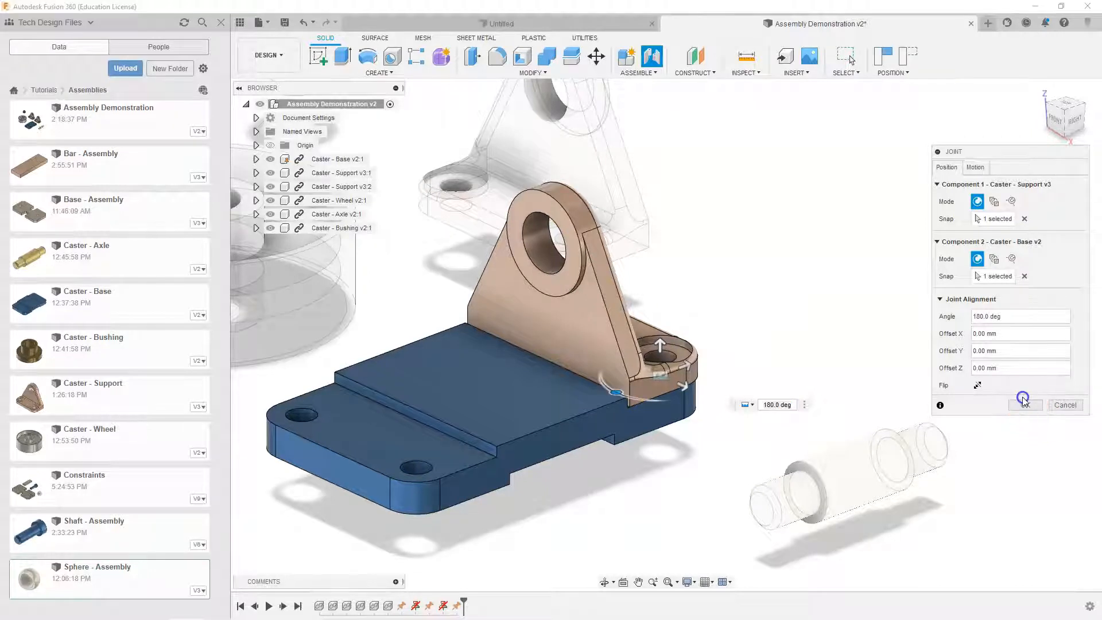
Move the wheel freely down and away from the base and supports in the side view
{"action": "left_click", "coordinate": [1072, 121]}
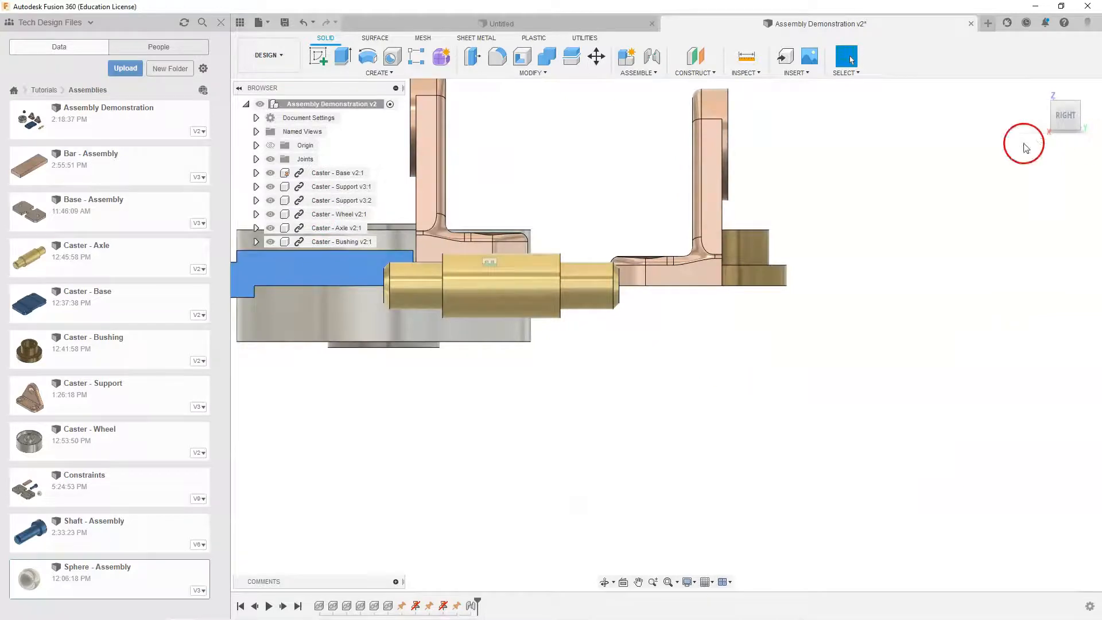
{"action": "left_click", "coordinate": [1039, 92]}
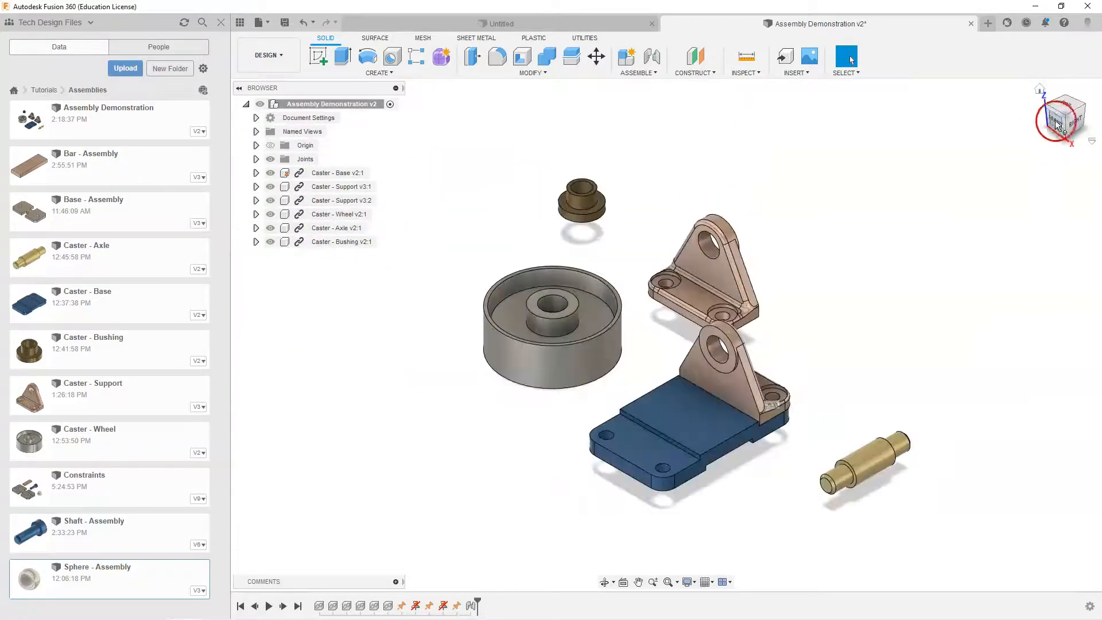
{"action": "left_click", "coordinate": [1056, 122]}
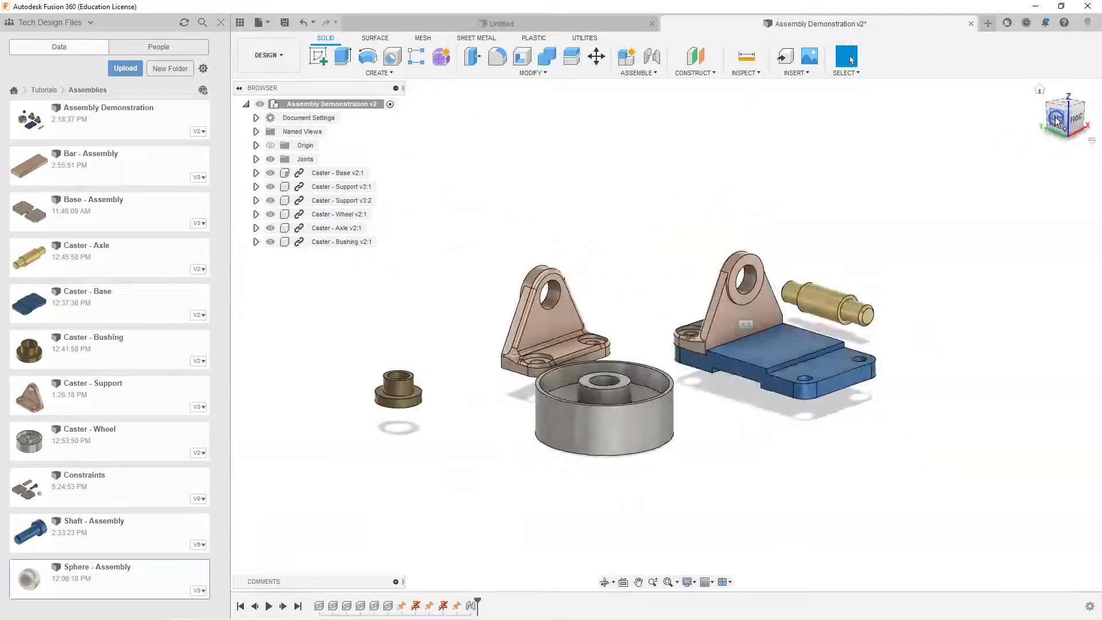
{"action": "left_click", "coordinate": [1056, 120]}
{"action": "left_click_drag", "start_coordinate": [669, 374], "coordinate": [782, 425]}
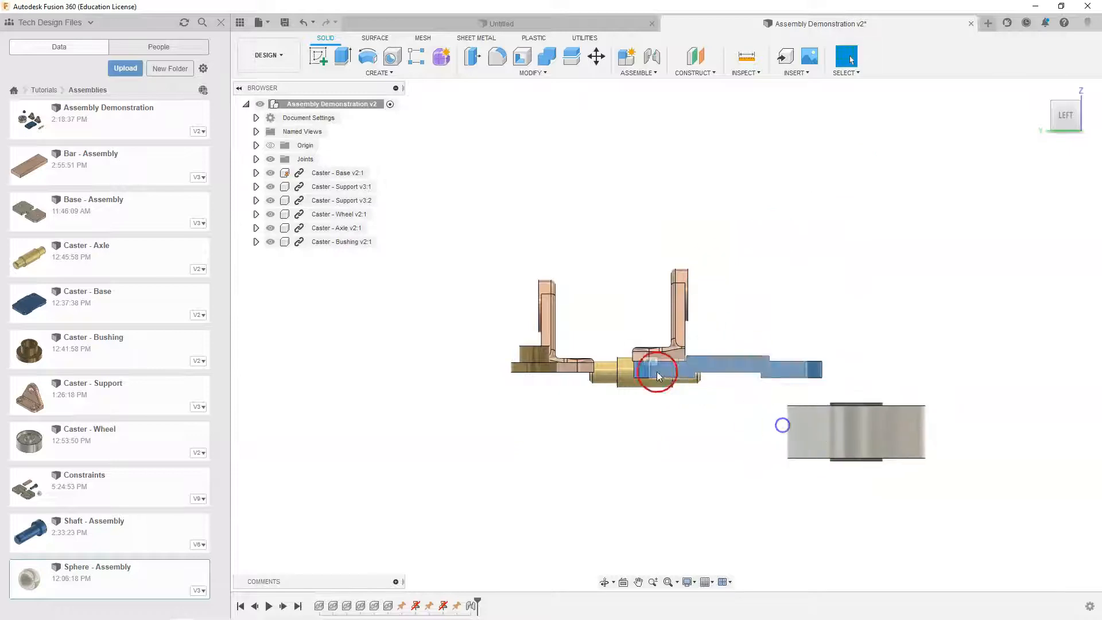
Examine the fit between the jointed support and the base's raised middle section, close up from the side and from above
{"action": "scroll", "coordinate": [697, 363], "scroll_direction": "up", "scroll_amount": 5}
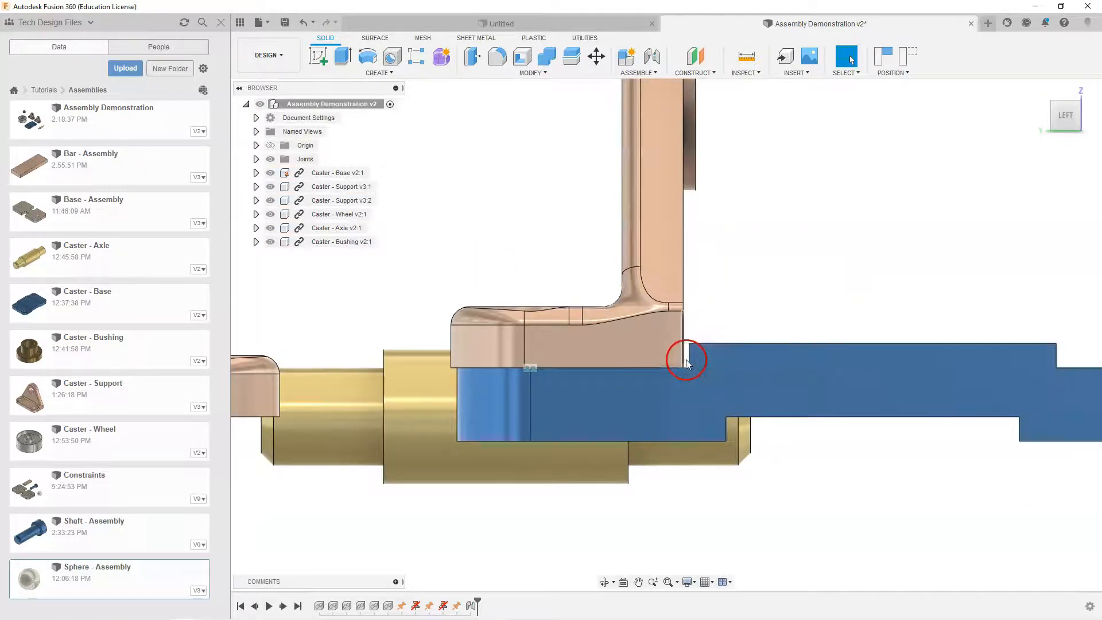
{"action": "left_click", "coordinate": [594, 279]}
{"action": "middle_click_drag", "start_coordinate": [772, 312], "coordinate": [748, 333], "text": "shift"}
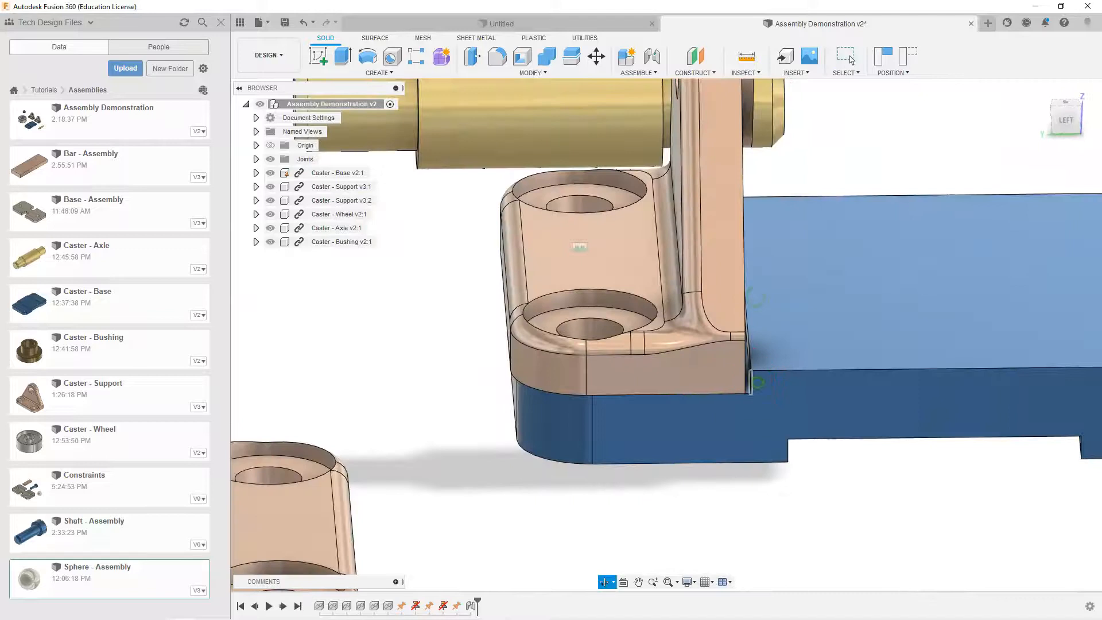
{"action": "middle_click_drag", "start_coordinate": [747, 376], "coordinate": [738, 377], "text": "shift"}
{"action": "scroll", "coordinate": [738, 378], "scroll_direction": "up", "scroll_amount": 5}
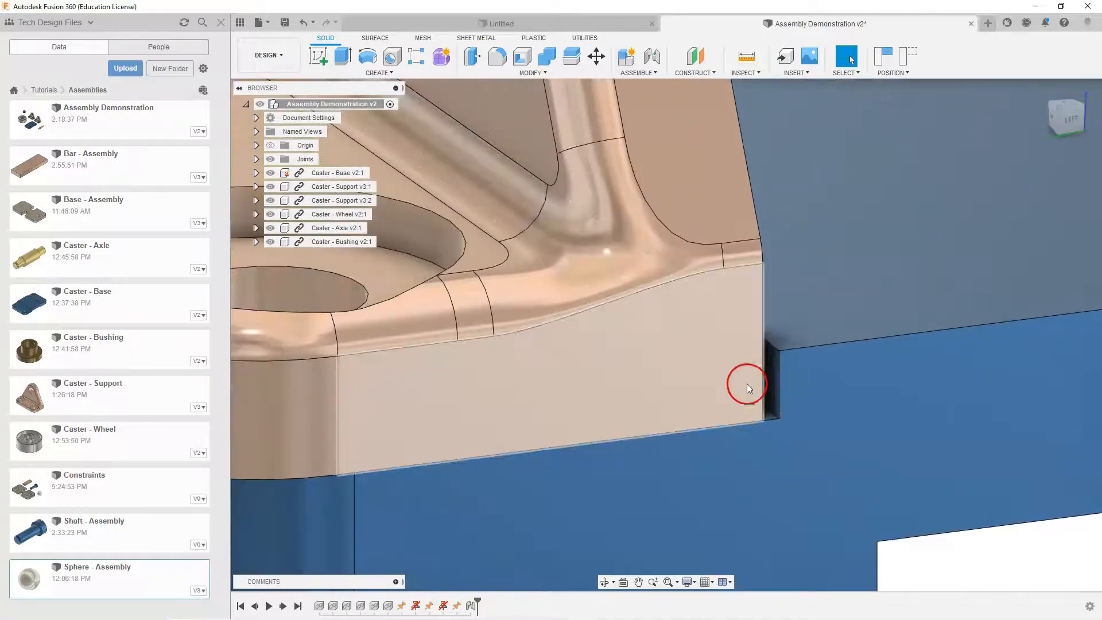
{"action": "scroll", "coordinate": [753, 383], "scroll_direction": "down", "scroll_amount": 4}
{"action": "scroll", "coordinate": [753, 385], "scroll_direction": "down", "scroll_amount": 5}
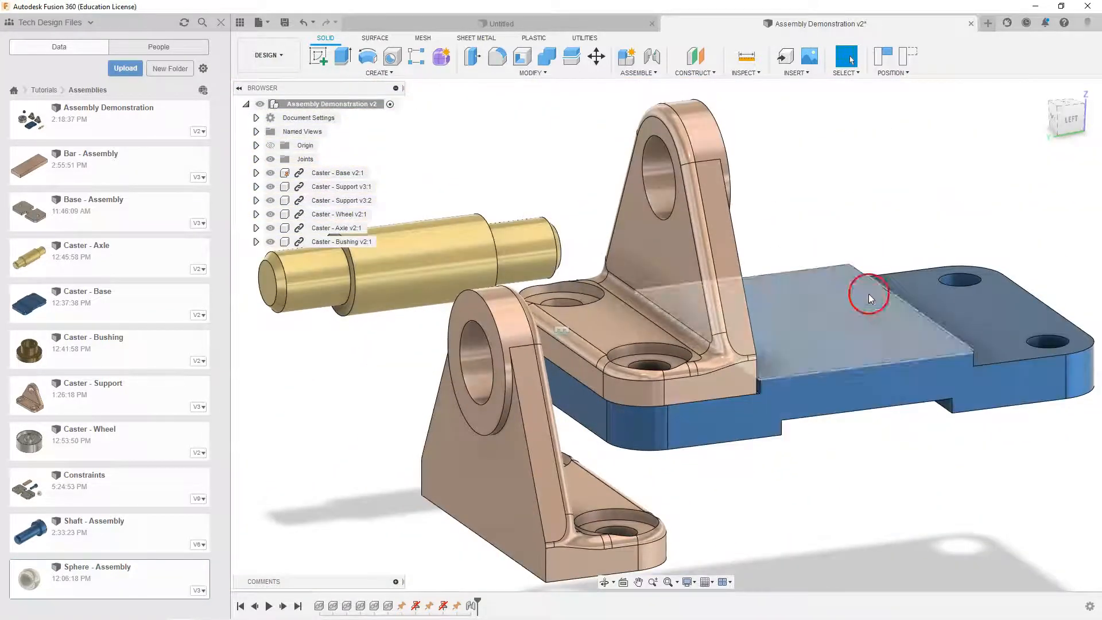
{"action": "left_click", "coordinate": [1065, 100]}
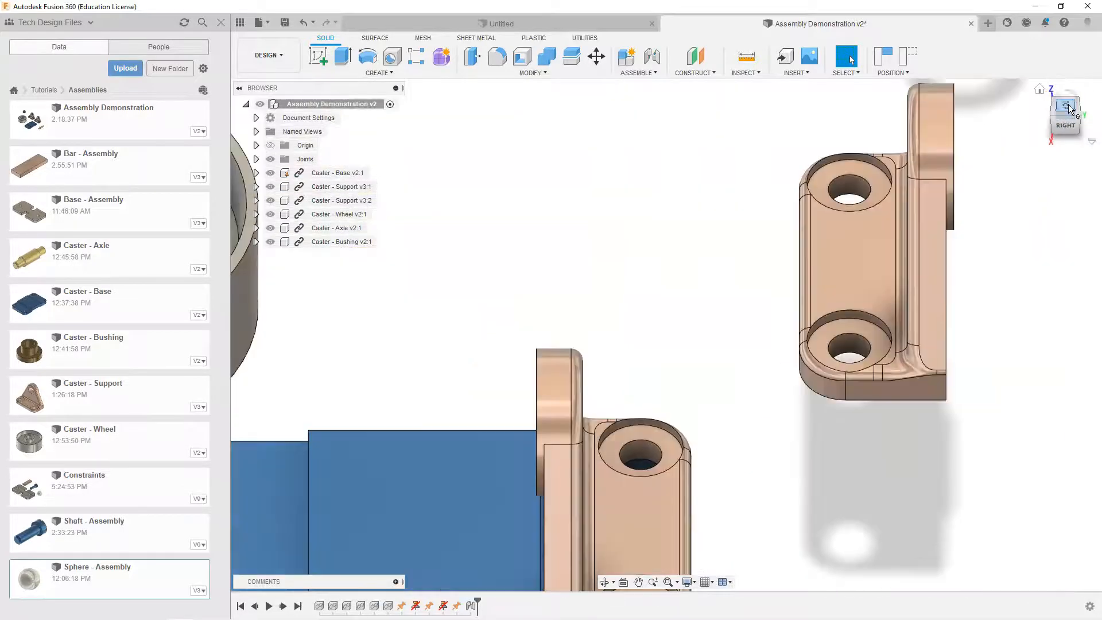
{"action": "scroll", "coordinate": [834, 228], "scroll_direction": "down", "scroll_amount": 5}
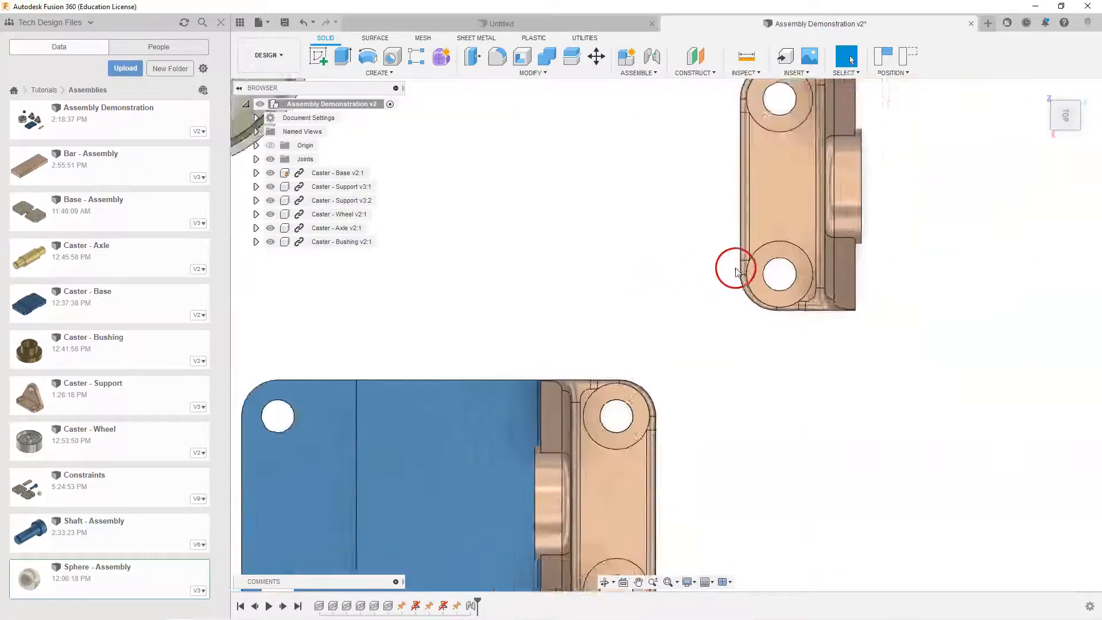
{"action": "scroll", "coordinate": [668, 388], "scroll_direction": "up", "scroll_amount": 5}
{"action": "scroll", "coordinate": [673, 388], "scroll_direction": "down", "scroll_amount": 5}
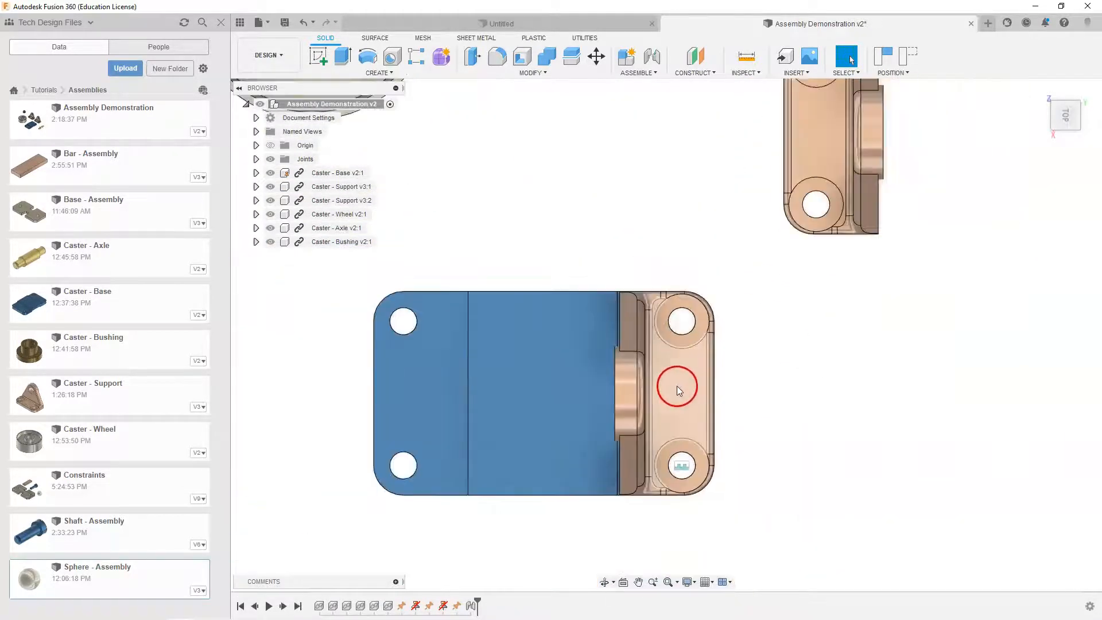
Move the second, unattached support freely to beside the open end of the base, between the base and the wheel
{"action": "left_click", "coordinate": [1039, 94]}
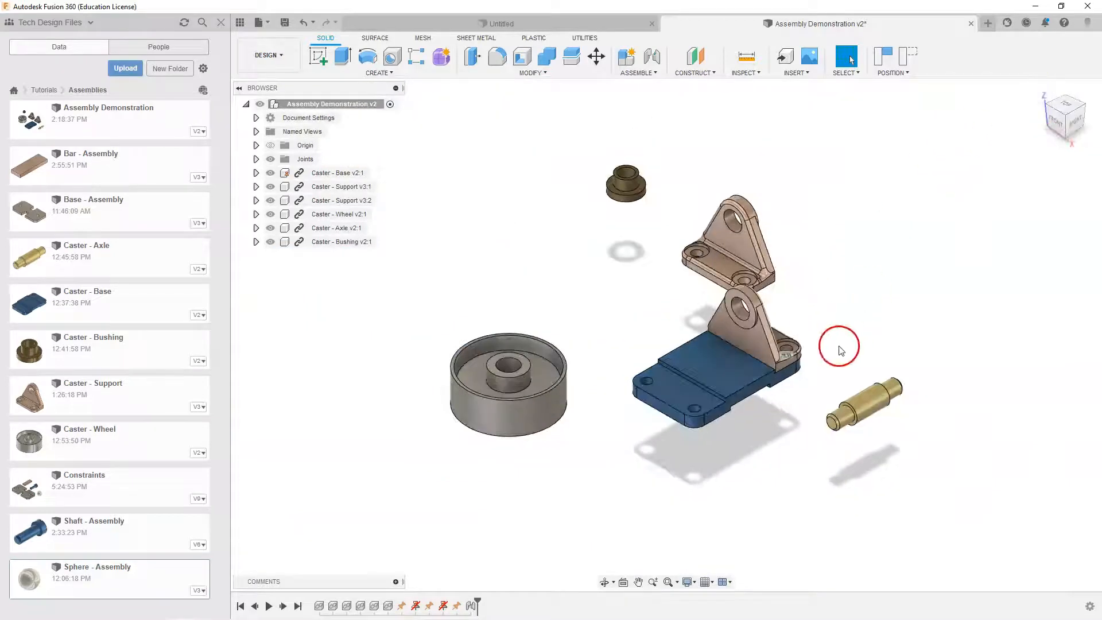
{"action": "scroll", "coordinate": [781, 272], "scroll_direction": "up", "scroll_amount": 5}
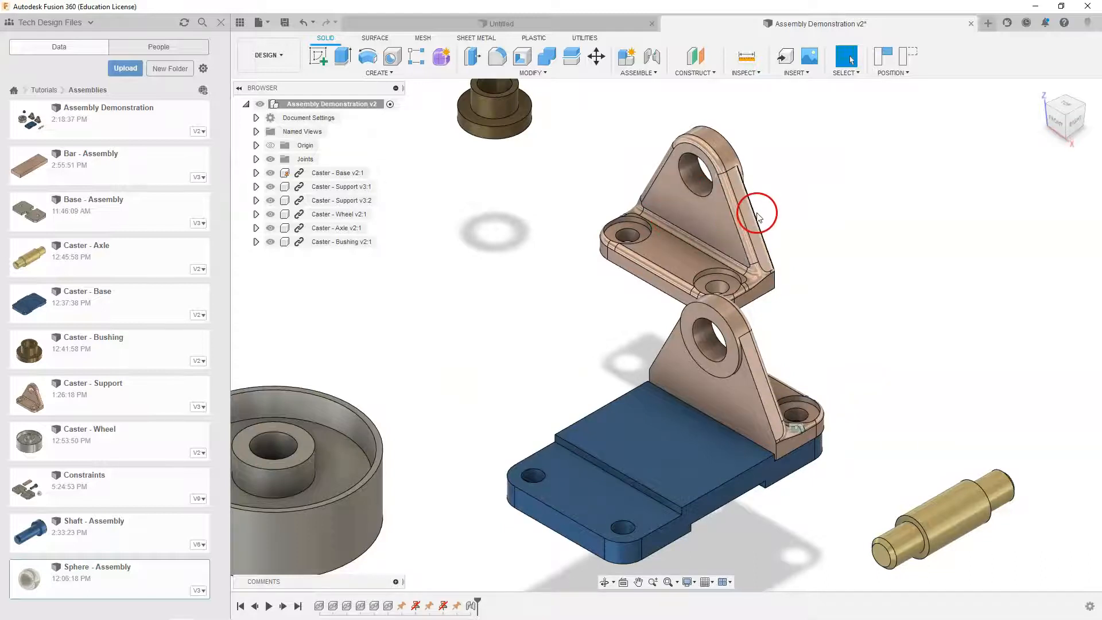
{"action": "scroll", "coordinate": [752, 232], "scroll_direction": "down", "scroll_amount": 6}
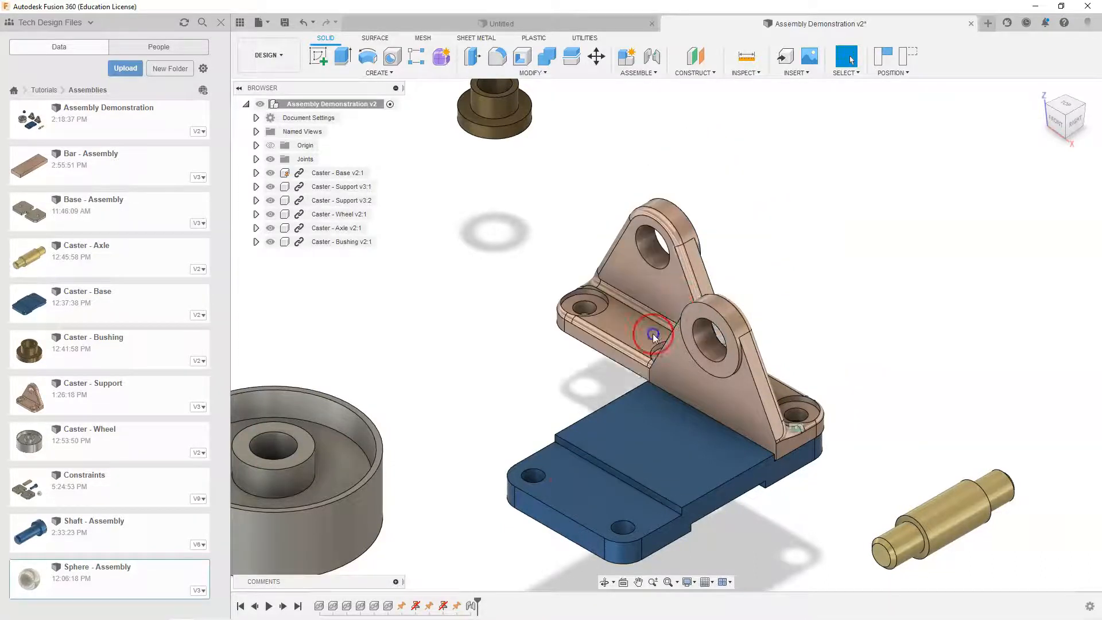
{"action": "mouse_move", "coordinate": [653, 447]}
{"action": "middle_mouse_down", "text": "shift"}
{"action": "mouse_move", "coordinate": [608, 425]}
{"action": "mouse_move", "coordinate": [639, 418]}
{"action": "mouse_move", "coordinate": [645, 436]}
{"action": "middle_mouse_up", "text": "shift"}
{"action": "left_click_drag", "start_coordinate": [544, 367], "coordinate": [534, 351]}
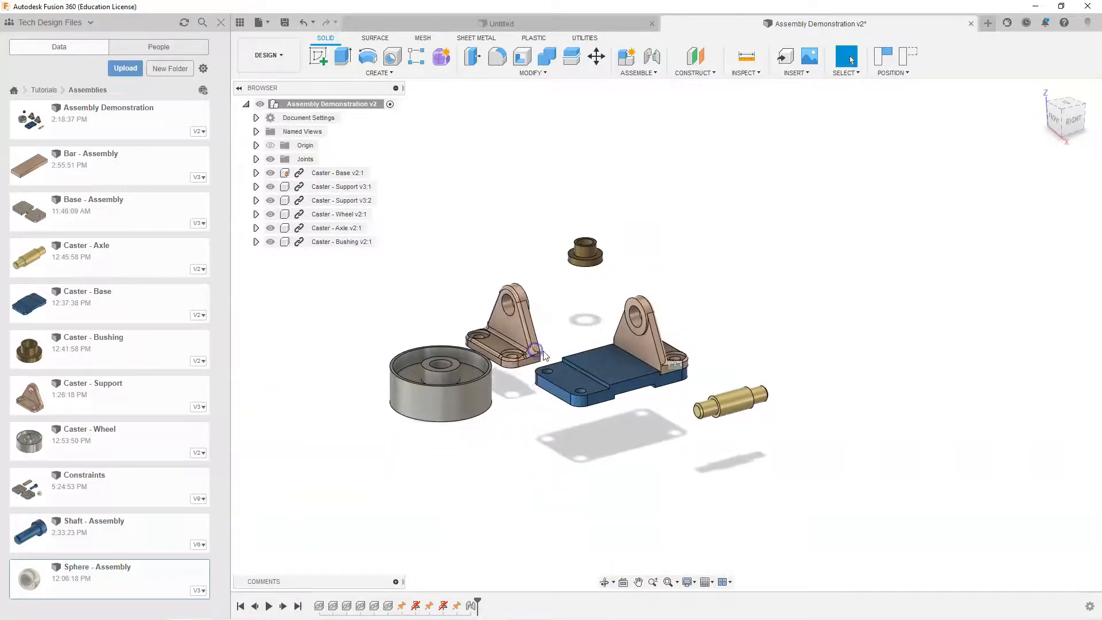
Joint the second support to the open end of the base, aligning the underside of its mounting hole with the top of the base's corner hole
{"action": "key", "text": "j"}
{"action": "middle_click_drag", "start_coordinate": [522, 391], "coordinate": [520, 357], "text": "shift"}
{"action": "scroll", "coordinate": [520, 368], "scroll_direction": "up", "scroll_amount": 8}
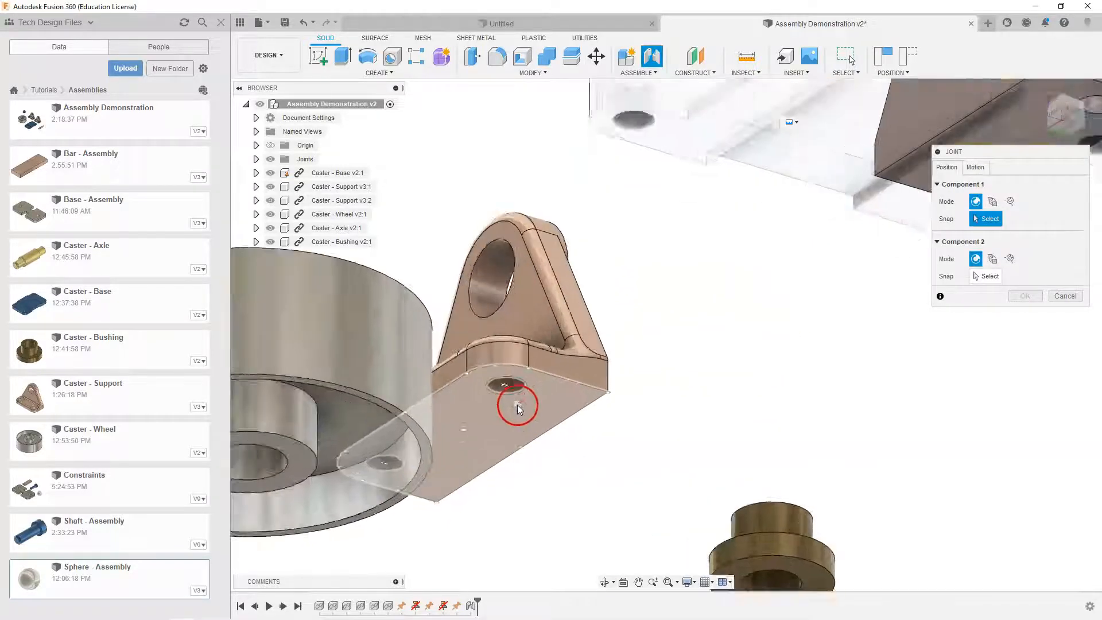
{"action": "left_click", "coordinate": [518, 392]}
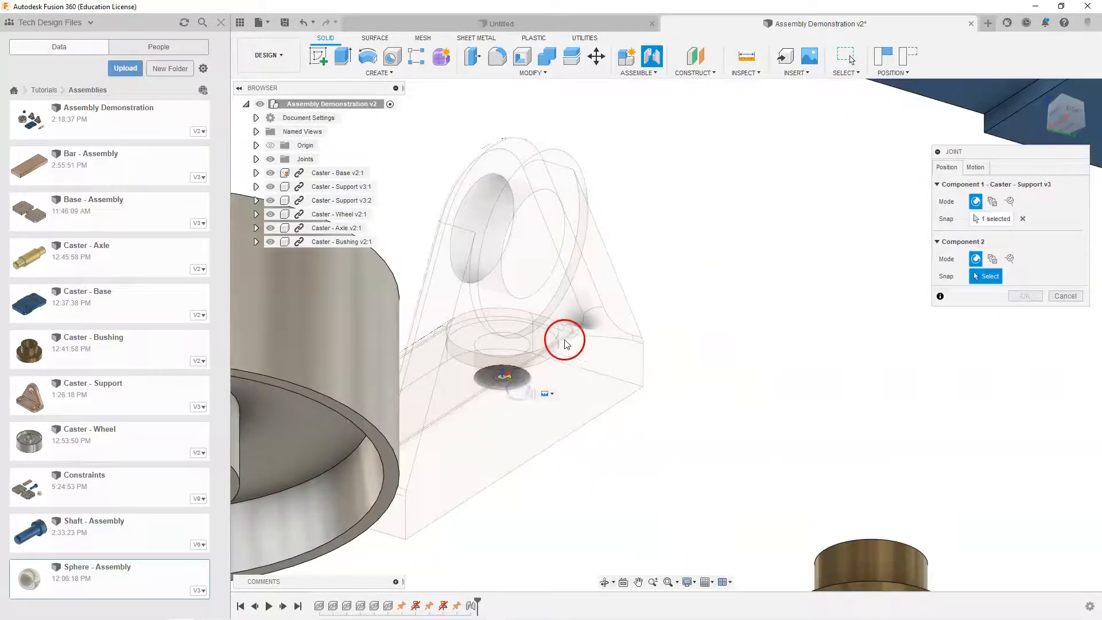
{"action": "scroll", "coordinate": [574, 332], "scroll_direction": "up", "scroll_amount": 3}
{"action": "scroll", "coordinate": [585, 333], "scroll_direction": "down", "scroll_amount": 8}
{"action": "middle_click_drag", "start_coordinate": [583, 322], "coordinate": [596, 393], "text": "shift"}
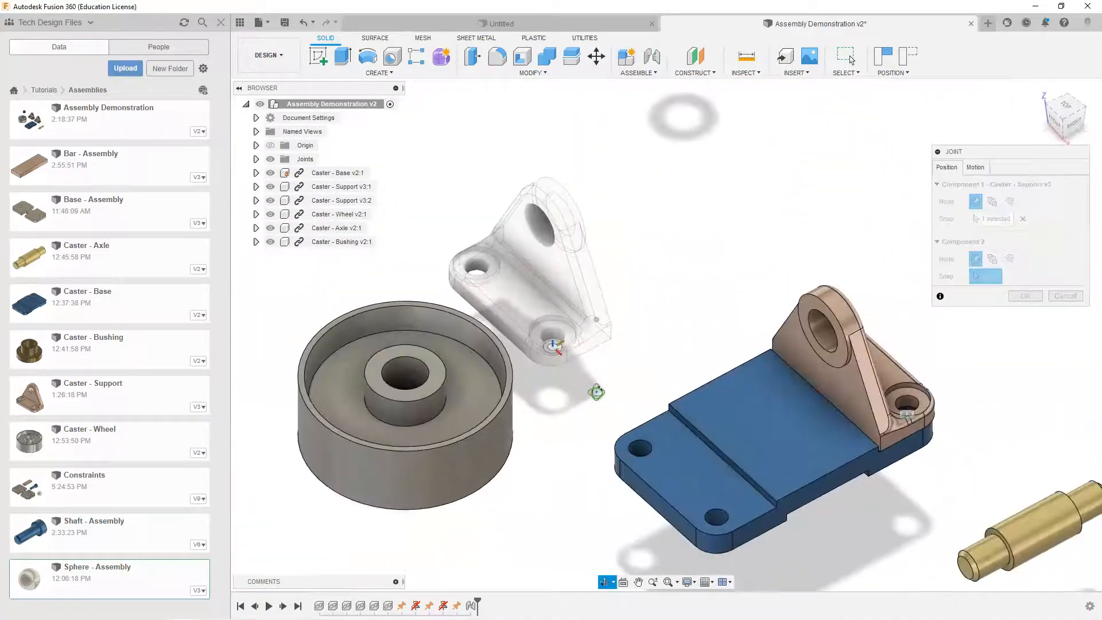
{"action": "left_click", "coordinate": [726, 526]}
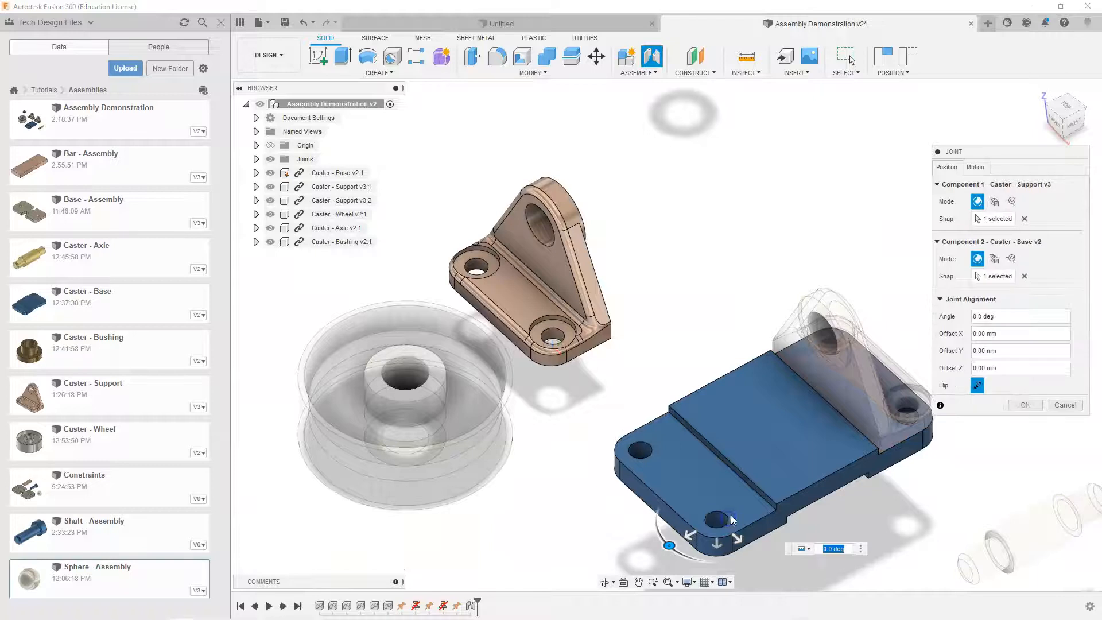
{"action": "left_click", "coordinate": [725, 474]}
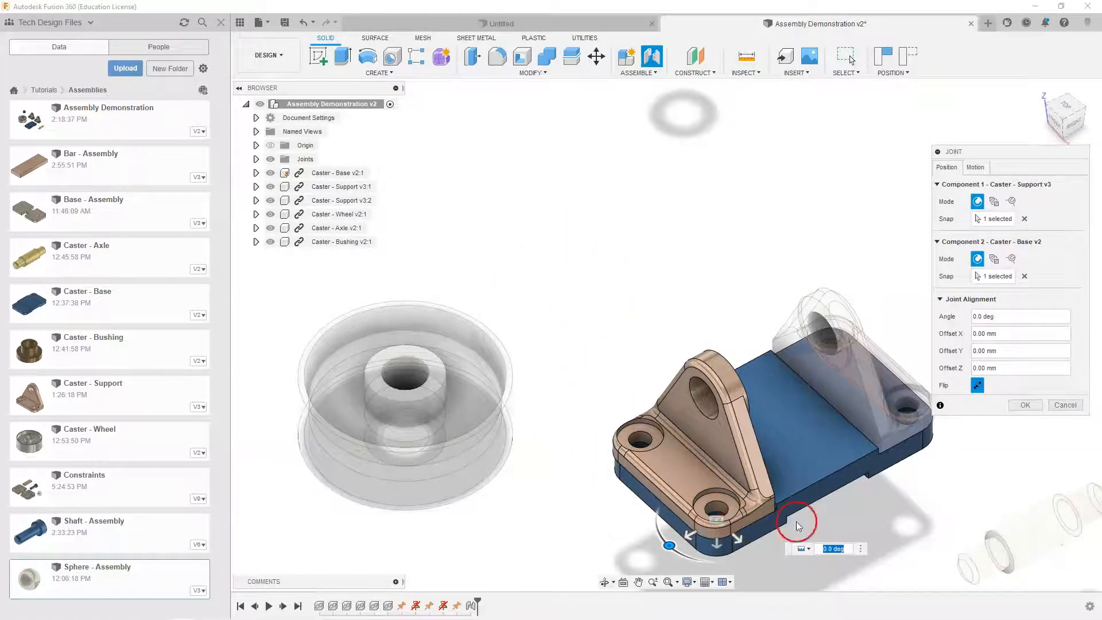
Preview the motion of the second support's rigid joint to the base, stop the animation and complete the joint
{"action": "left_click", "coordinate": [973, 167]}
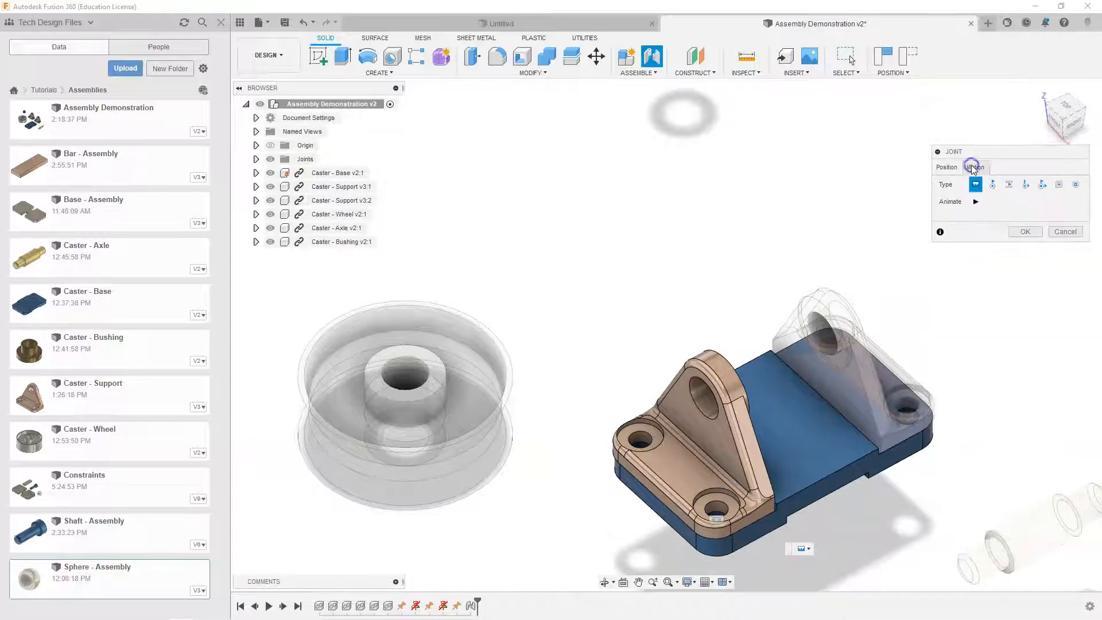
{"action": "left_click", "coordinate": [975, 203]}
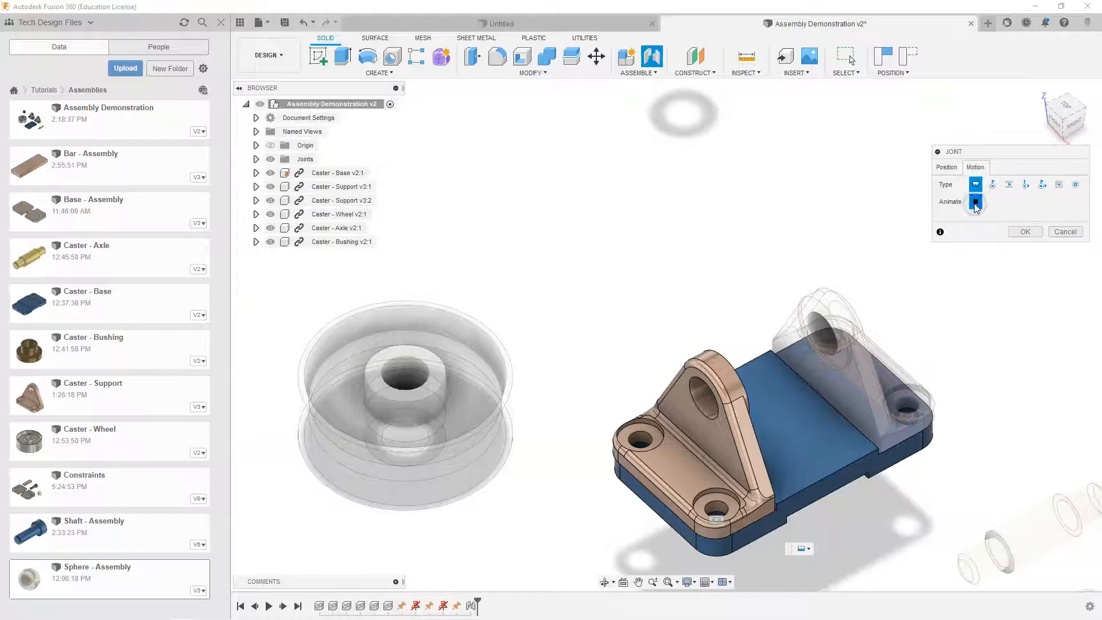
{"action": "left_click", "coordinate": [1017, 236]}
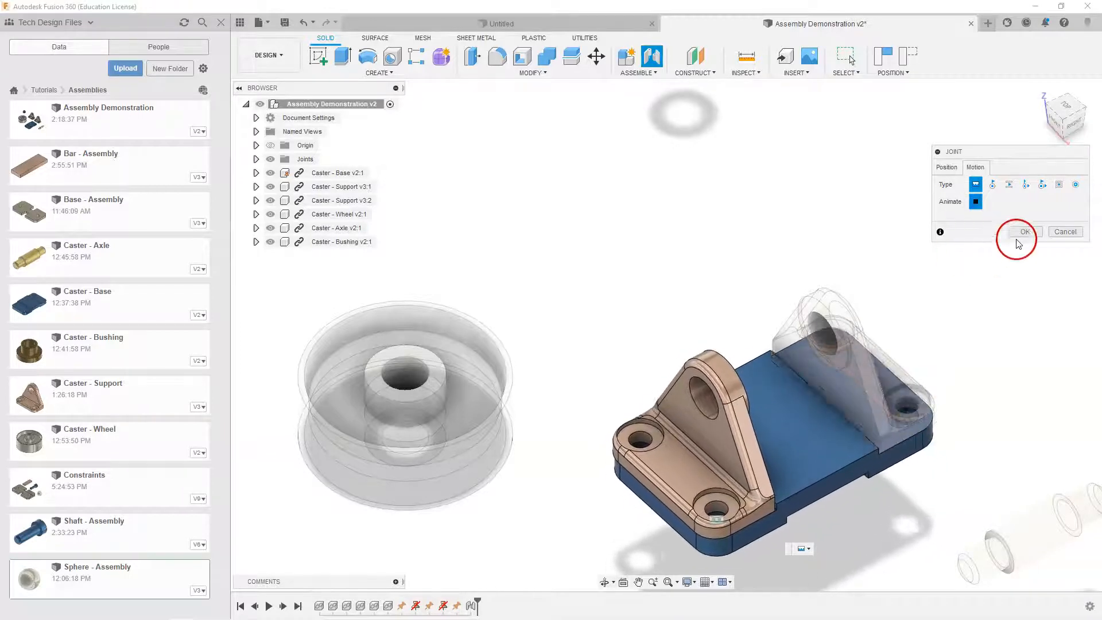
{"action": "left_click", "coordinate": [975, 201]}
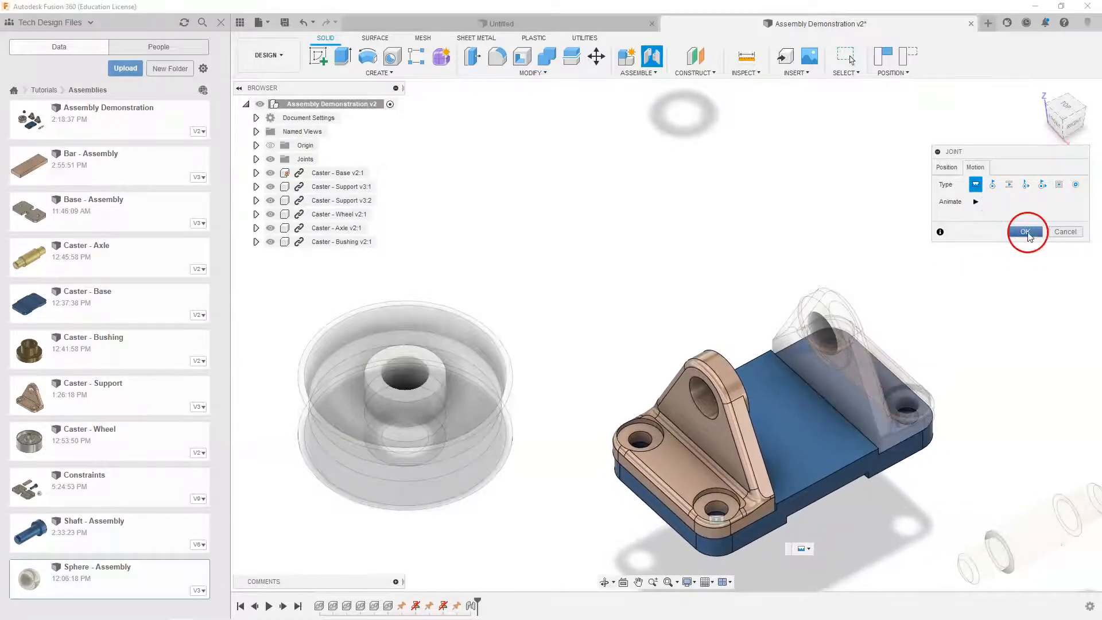
{"action": "left_click", "coordinate": [1027, 233]}
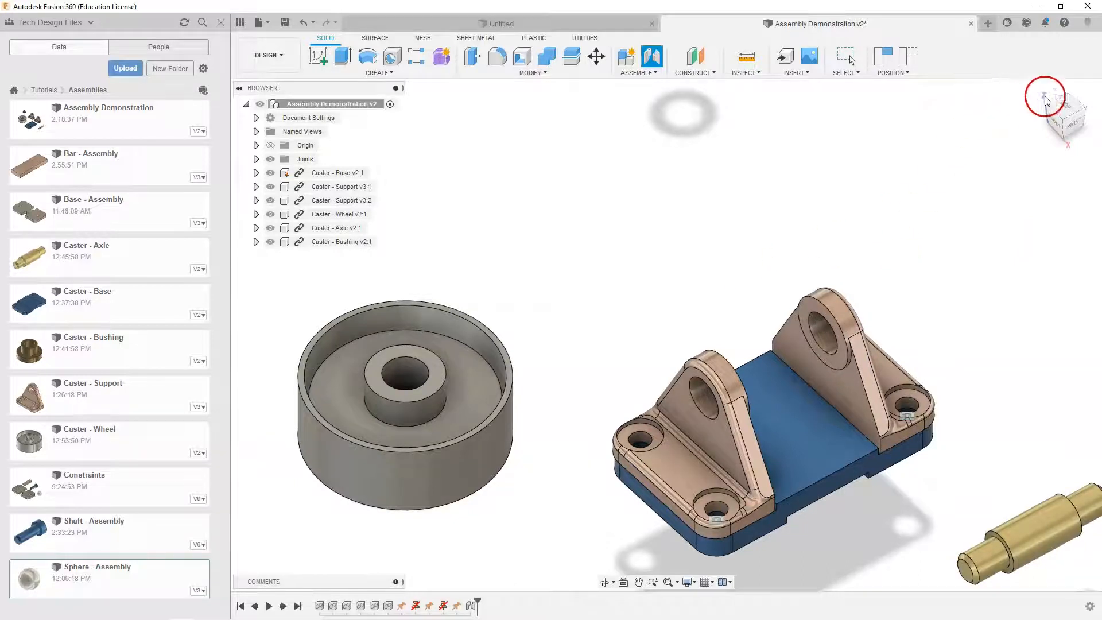
Restore the home view and save the assembly as a new version
{"action": "scroll", "coordinate": [726, 238], "scroll_direction": "down", "scroll_amount": 4}
{"action": "middle_click_drag", "start_coordinate": [822, 250], "coordinate": [803, 240], "text": "shift"}
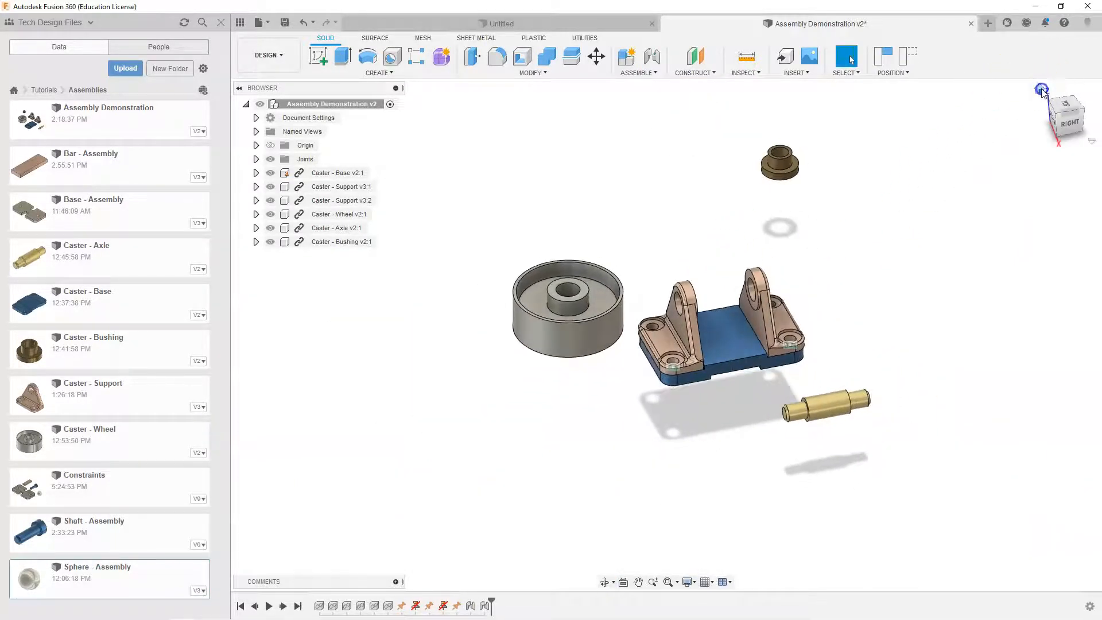
{"action": "left_click", "coordinate": [1040, 88]}
{"action": "scroll", "coordinate": [729, 398], "scroll_direction": "up", "scroll_amount": 1}
{"action": "scroll", "coordinate": [729, 398], "scroll_direction": "down", "scroll_amount": 1}
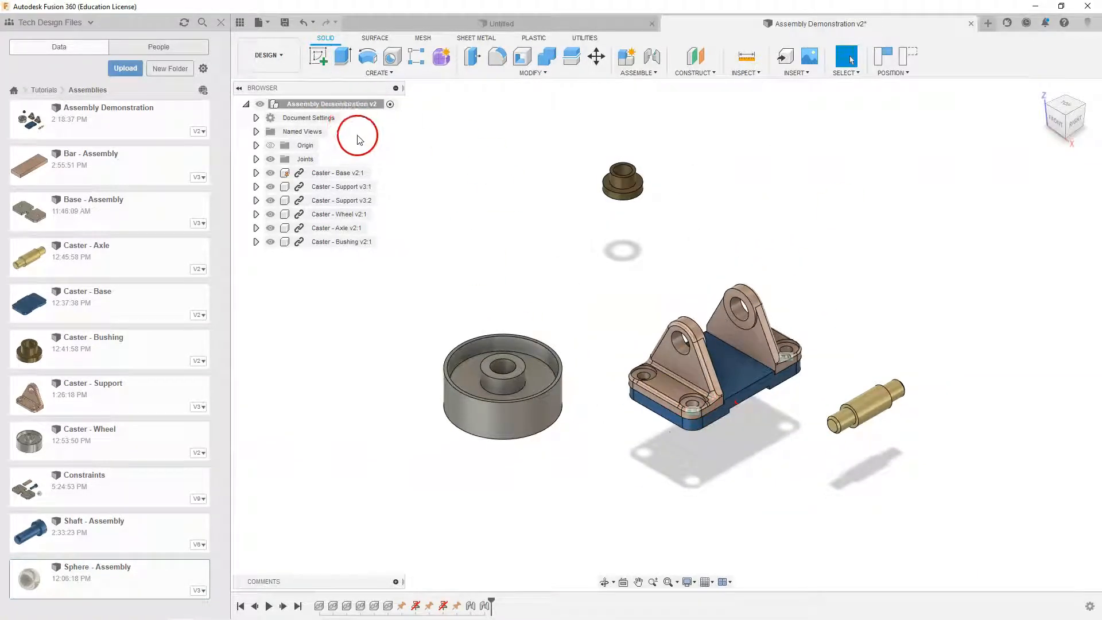
{"action": "left_click", "coordinate": [282, 23]}
{"action": "key", "text": "Return"}
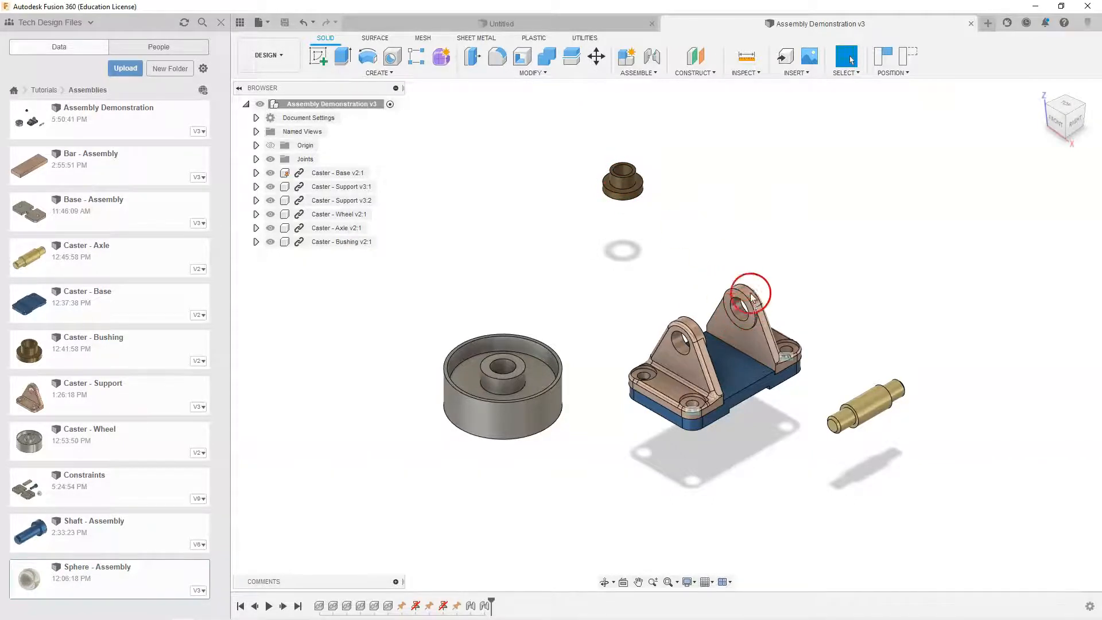
Joint the bushing to the far support, aligning the inner face of its flange with the inner edge of the support's axle hole
{"action": "scroll", "coordinate": [733, 257], "scroll_direction": "up", "scroll_amount": 1}
{"action": "key", "text": "j"}
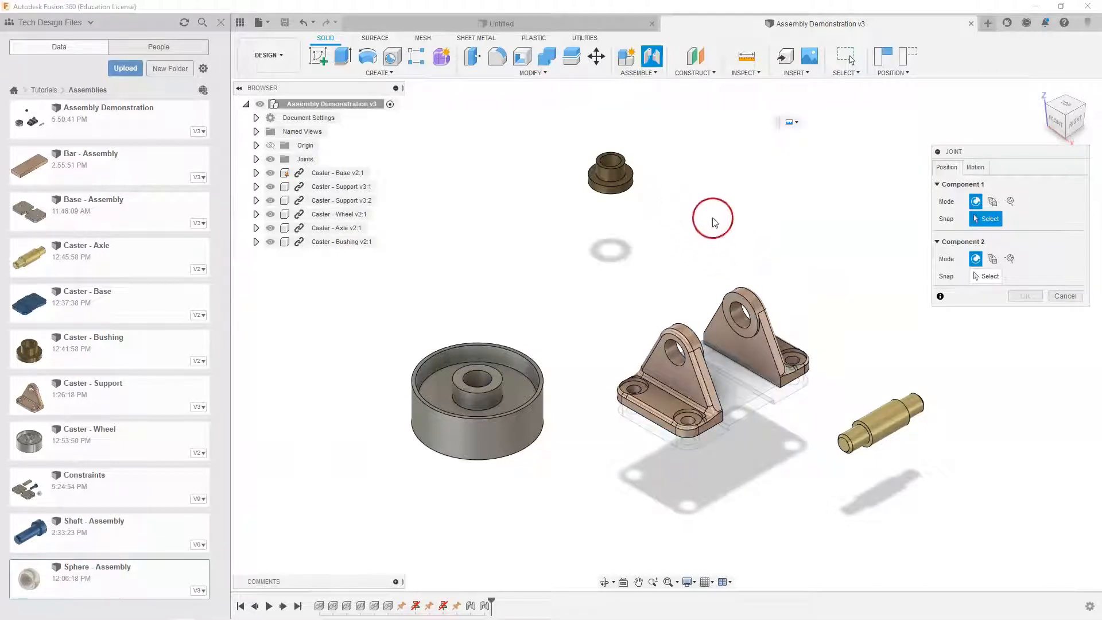
{"action": "scroll", "coordinate": [629, 179], "scroll_direction": "up", "scroll_amount": 5}
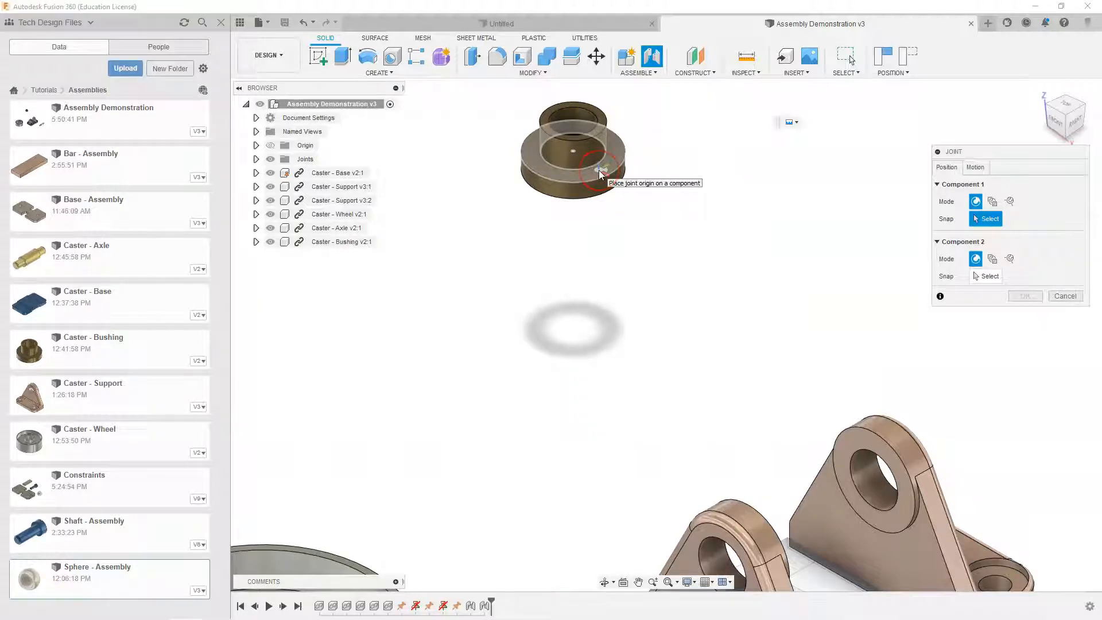
{"action": "left_click", "coordinate": [598, 170]}
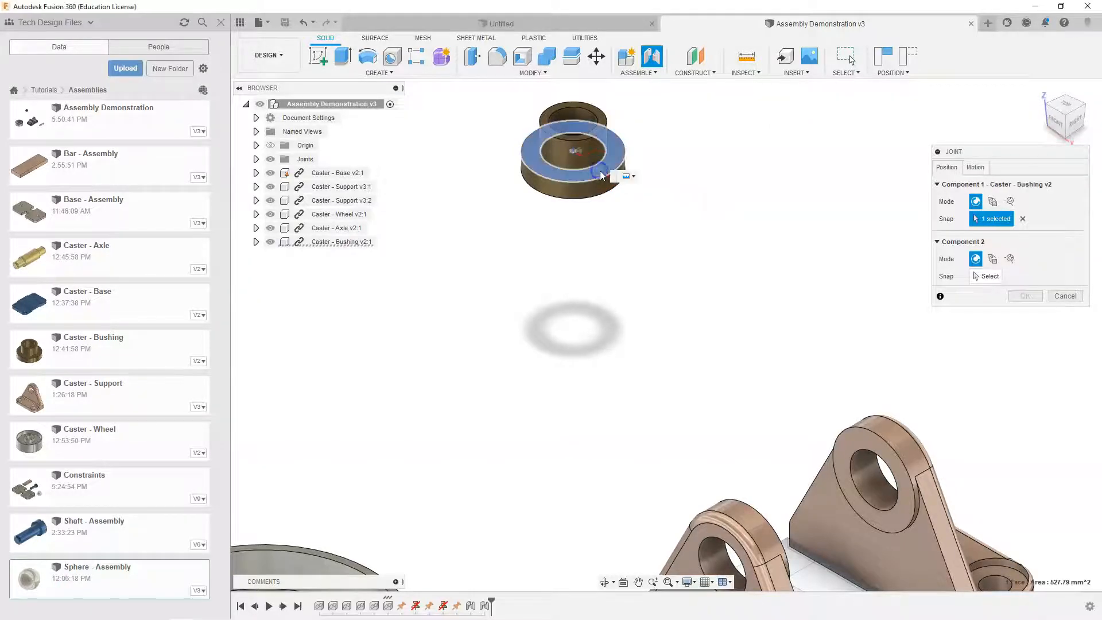
{"action": "scroll", "coordinate": [700, 185], "scroll_direction": "down", "scroll_amount": 3}
{"action": "scroll", "coordinate": [813, 381], "scroll_direction": "up", "scroll_amount": 5}
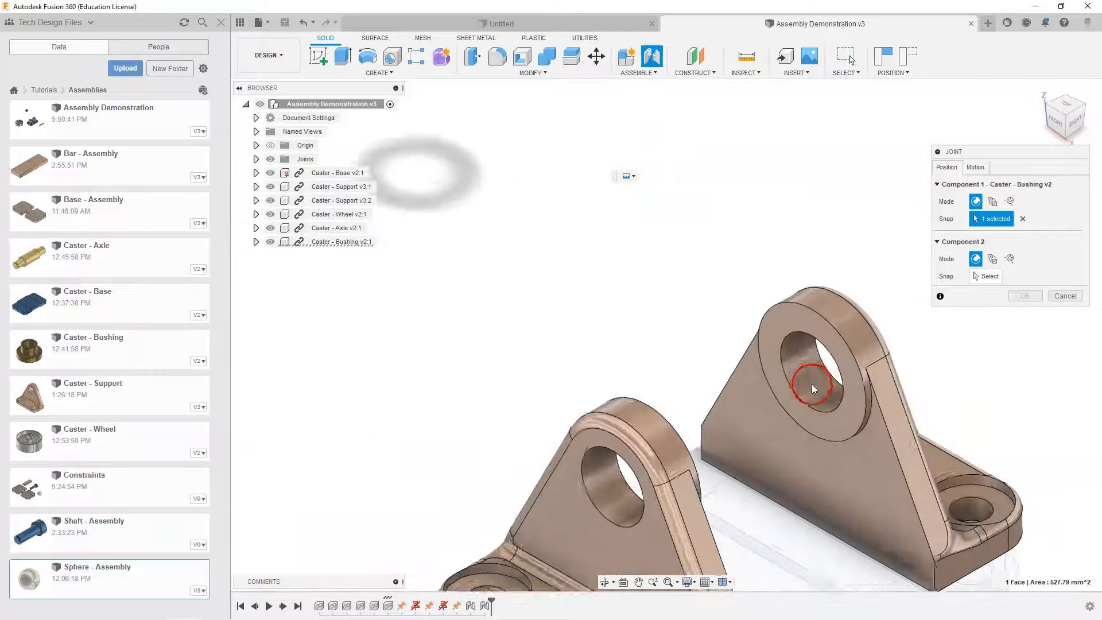
{"action": "left_click", "coordinate": [982, 276]}
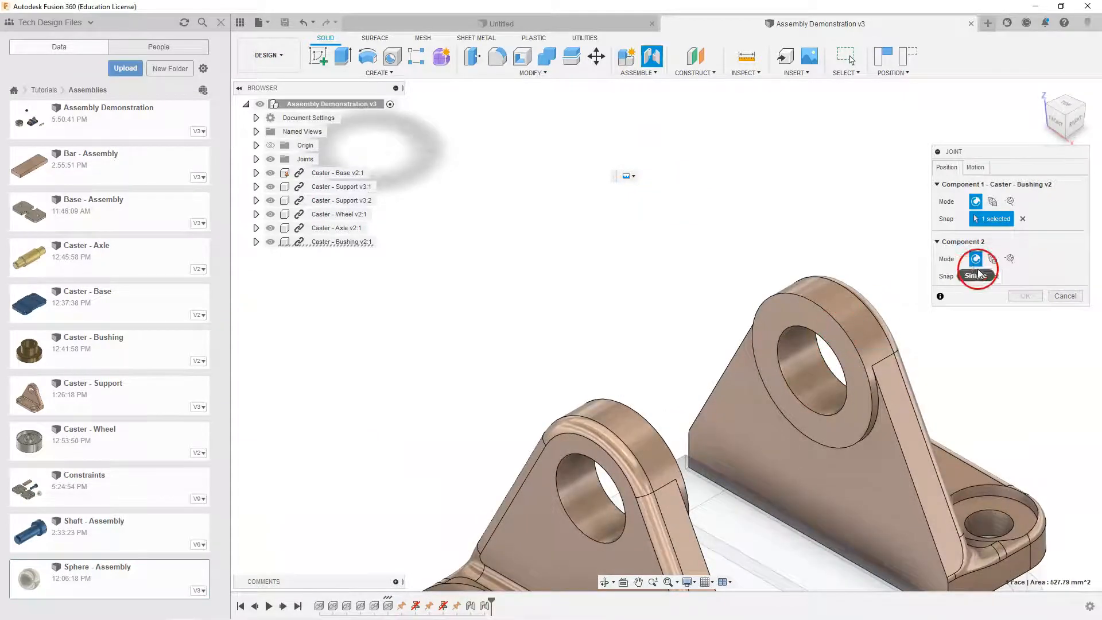
{"action": "left_click", "coordinate": [825, 326]}
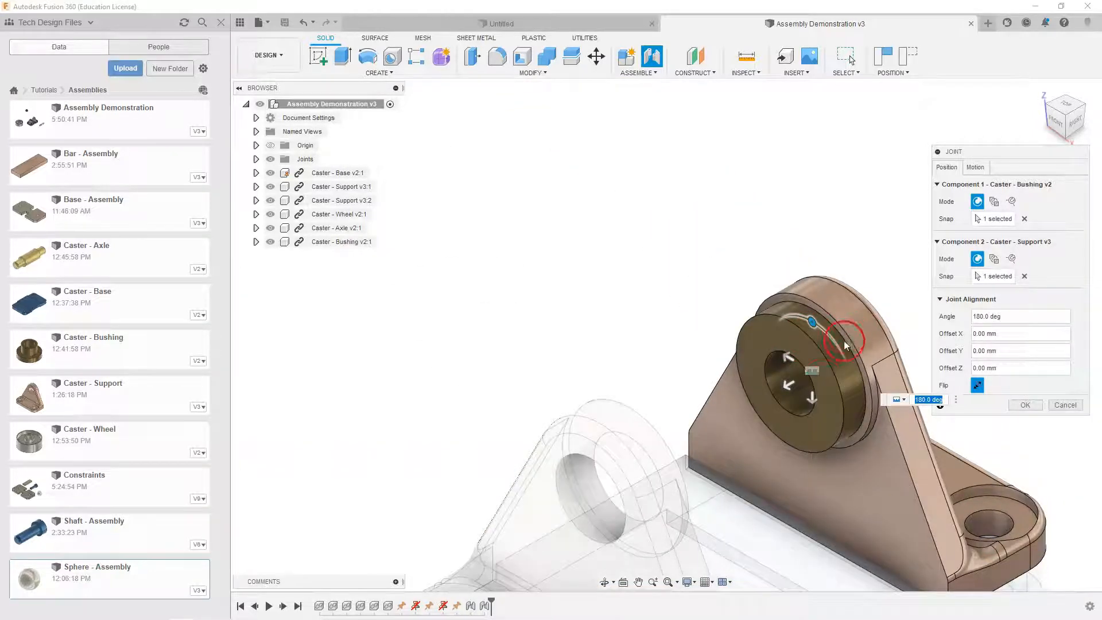
Complete the bushing's joint as rigid with zero offsets, and test whether the bushing can be moved in the support
{"action": "left_click", "coordinate": [974, 168]}
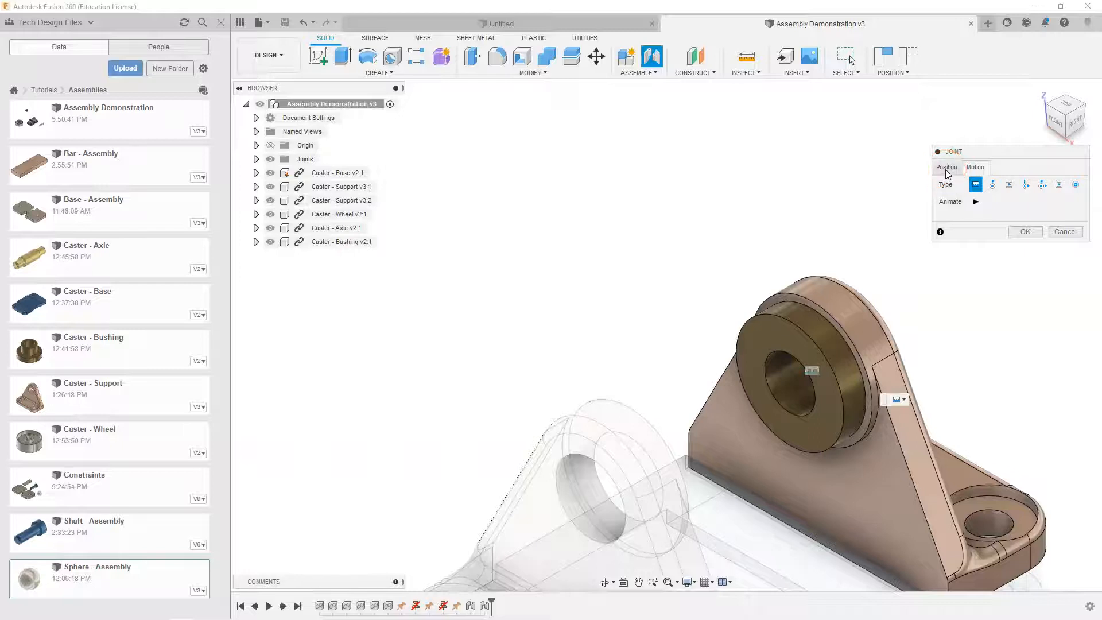
{"action": "left_click", "coordinate": [946, 168]}
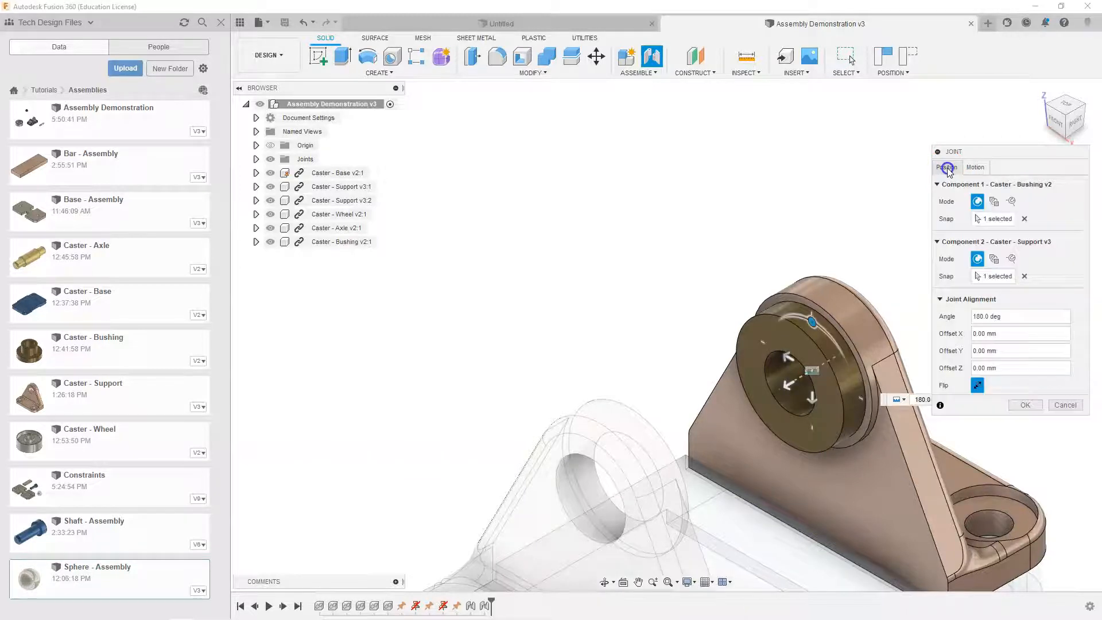
{"action": "left_click", "coordinate": [1025, 405]}
{"action": "scroll", "coordinate": [810, 315], "scroll_direction": "down", "scroll_amount": 6}
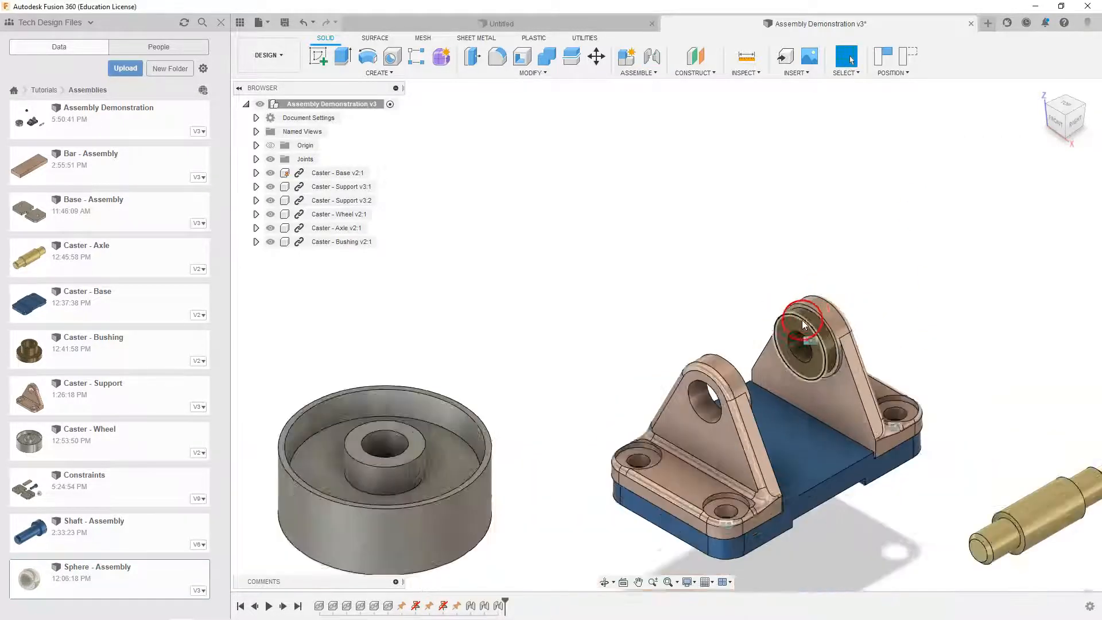
{"action": "mouse_move", "coordinate": [732, 292]}
{"action": "middle_mouse_down", "text": "shift"}
{"action": "mouse_move", "coordinate": [686, 291]}
{"action": "mouse_move", "coordinate": [728, 275]}
{"action": "mouse_move", "coordinate": [745, 303]}
{"action": "middle_mouse_up", "text": "shift"}
{"action": "left_click_drag", "start_coordinate": [771, 321], "coordinate": [788, 322]}
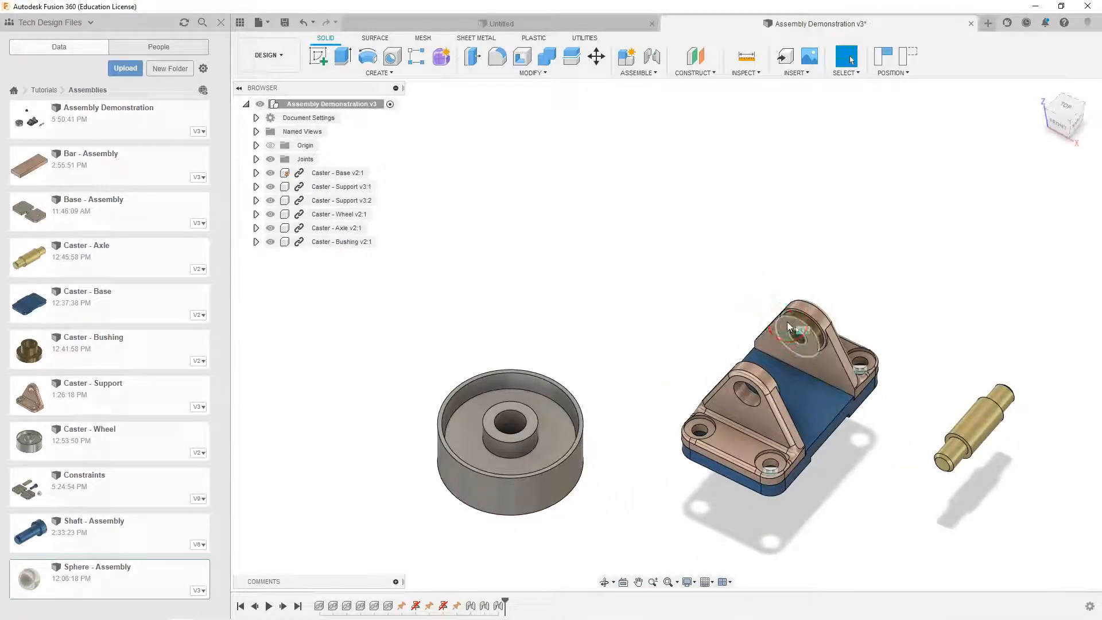
Insert a second Caster - Bushing into the assembly and place it freely beside the far support, clear of the base
{"action": "left_click", "coordinate": [80, 343]}
{"action": "left_click_drag", "start_coordinate": [81, 343], "coordinate": [601, 324]}
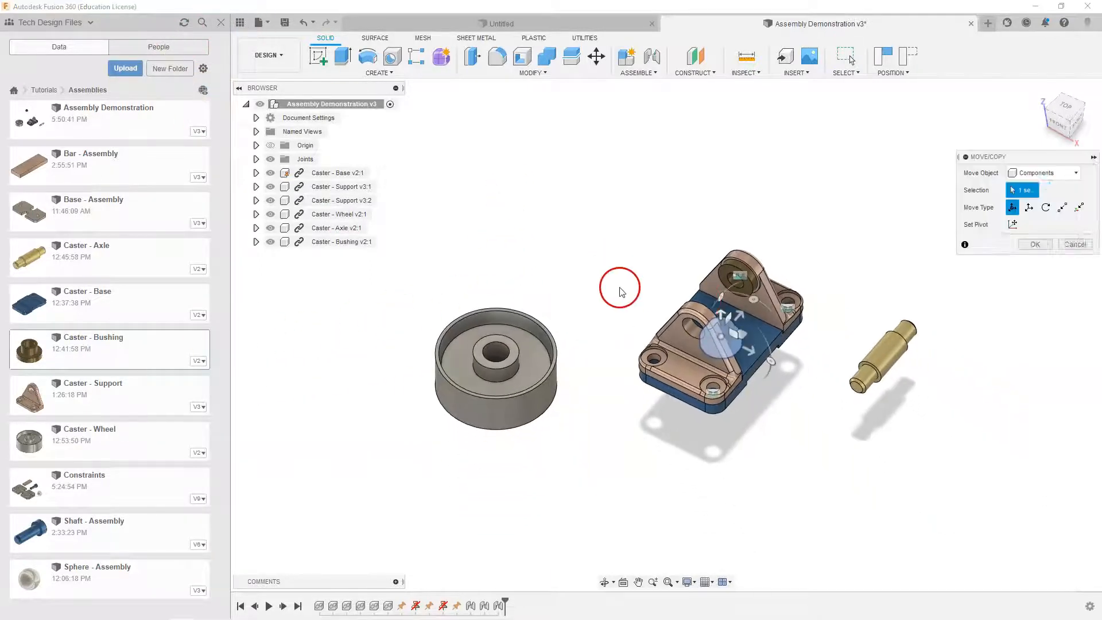
{"action": "scroll", "coordinate": [672, 307], "scroll_direction": "up", "scroll_amount": 4}
{"action": "scroll", "coordinate": [654, 377], "scroll_direction": "down", "scroll_amount": 4}
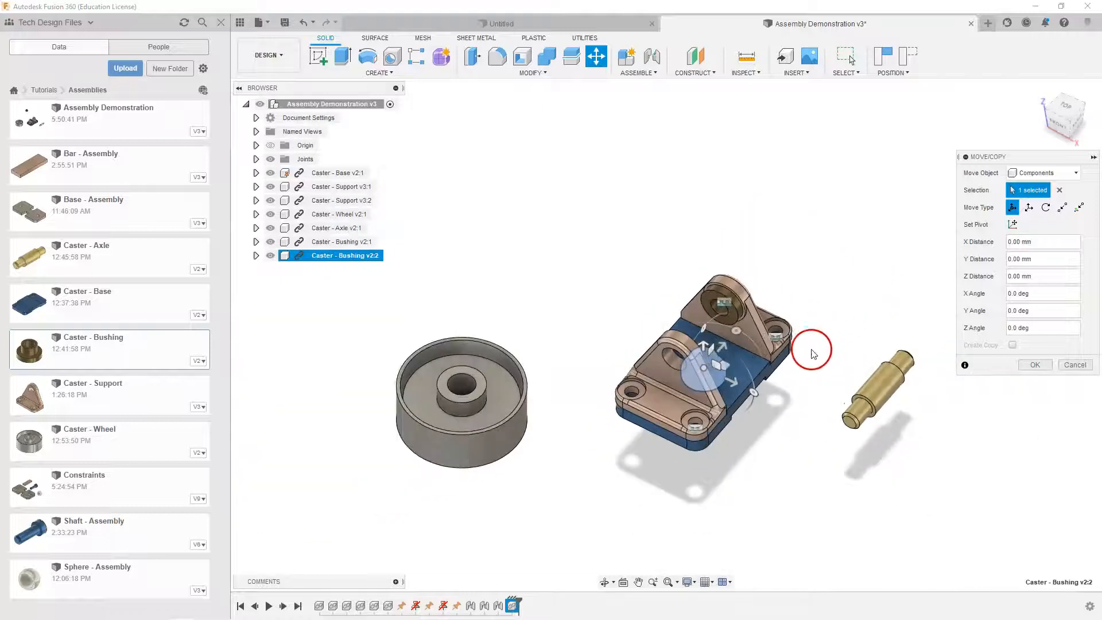
{"action": "left_click_drag", "start_coordinate": [721, 347], "coordinate": [790, 253]}
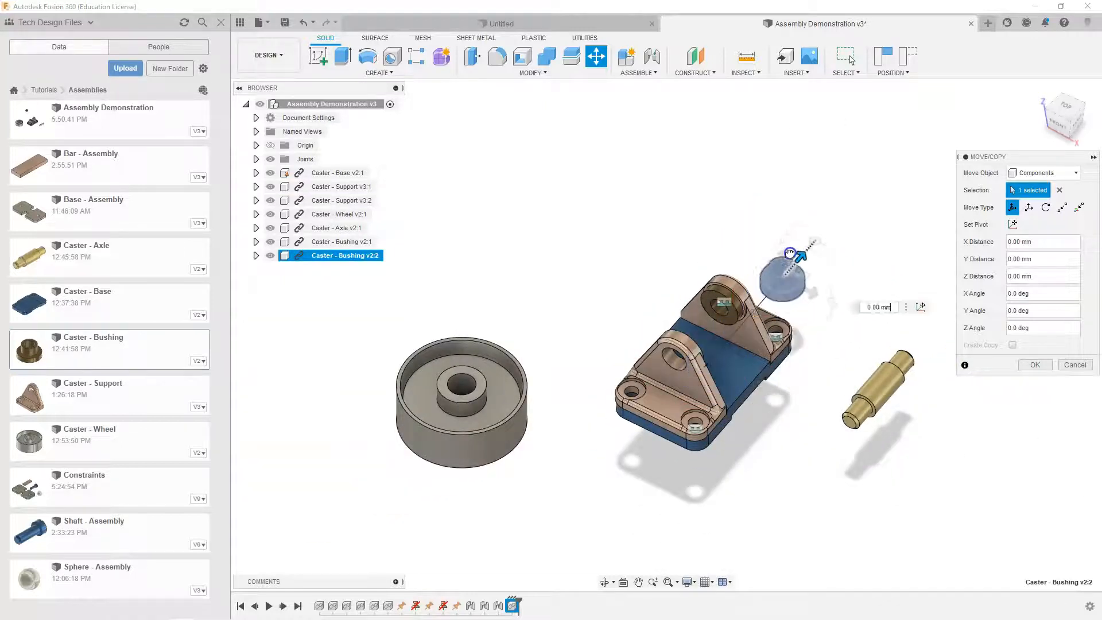
{"action": "left_click", "coordinate": [1034, 364]}
{"action": "left_click", "coordinate": [831, 287]}
Joint the second bushing to the near support, aligning the inner face of its flange with the inner edge of the support's axle hole
{"action": "scroll", "coordinate": [786, 288], "scroll_direction": "up", "scroll_amount": 2}
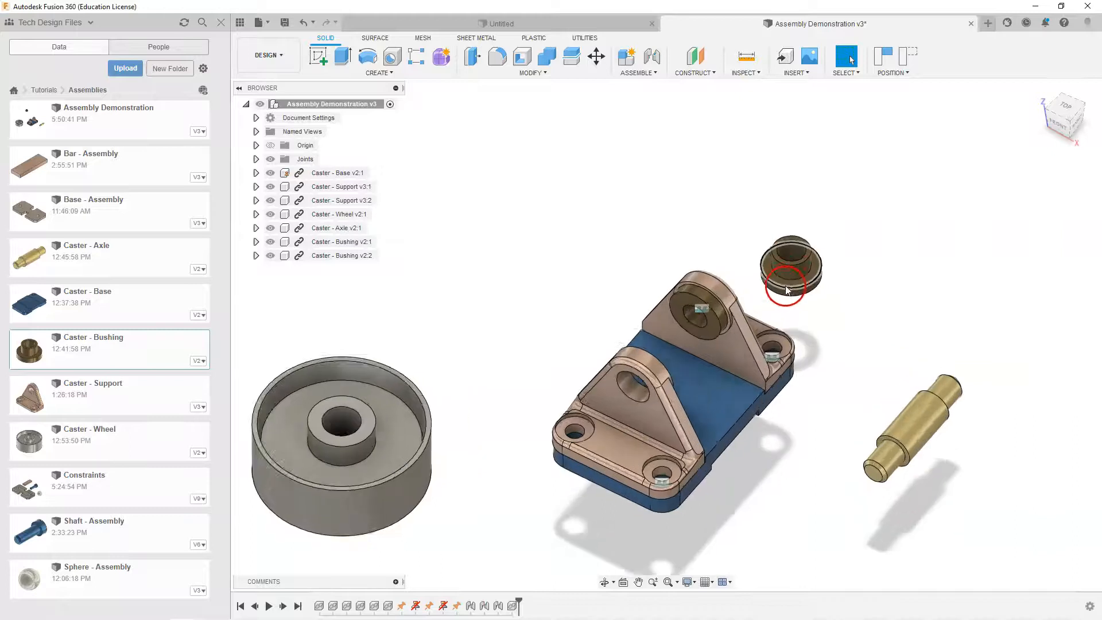
{"action": "scroll", "coordinate": [786, 289], "scroll_direction": "up", "scroll_amount": 3}
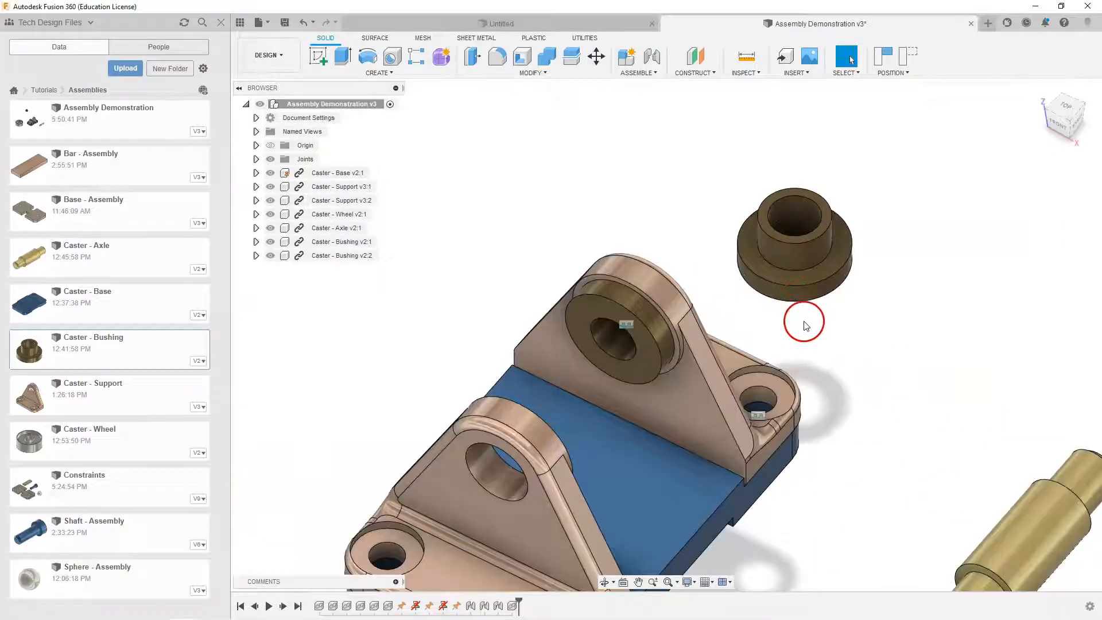
{"action": "key", "text": "j"}
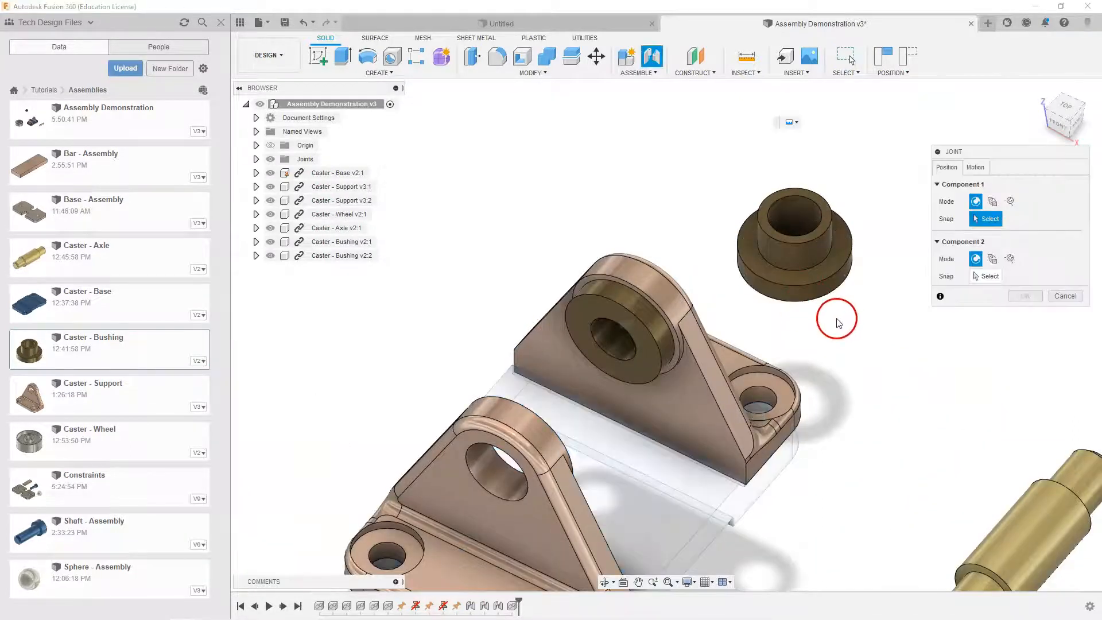
{"action": "mouse_move", "coordinate": [832, 317]}
{"action": "middle_mouse_down", "text": "shift"}
{"action": "mouse_move", "coordinate": [820, 281]}
{"action": "mouse_move", "coordinate": [826, 346]}
{"action": "middle_mouse_up", "text": "shift"}
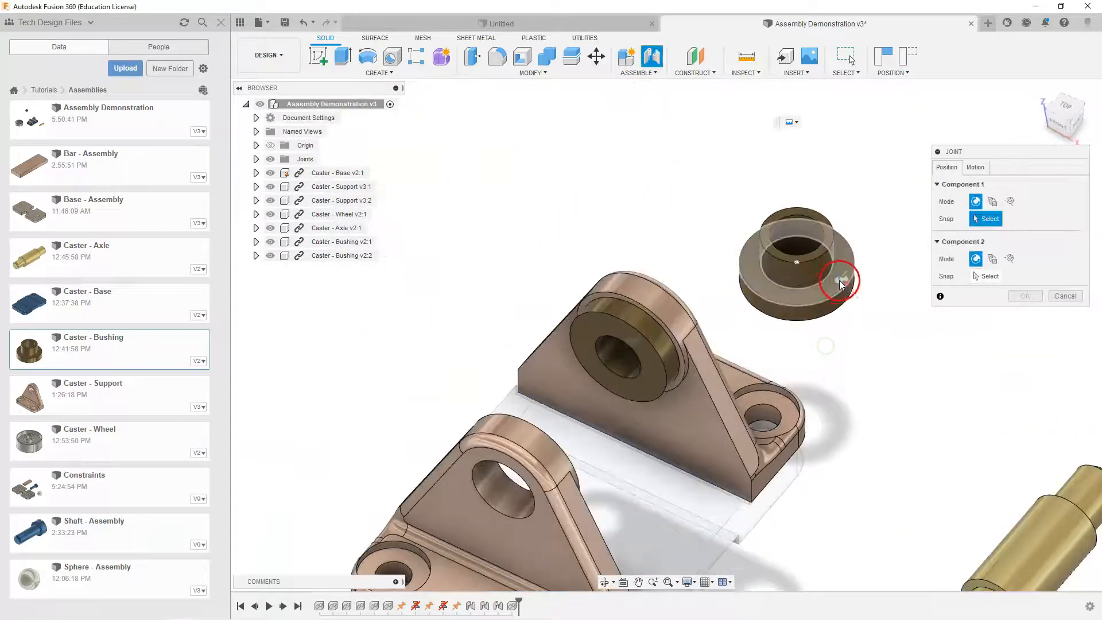
{"action": "left_click", "coordinate": [840, 286]}
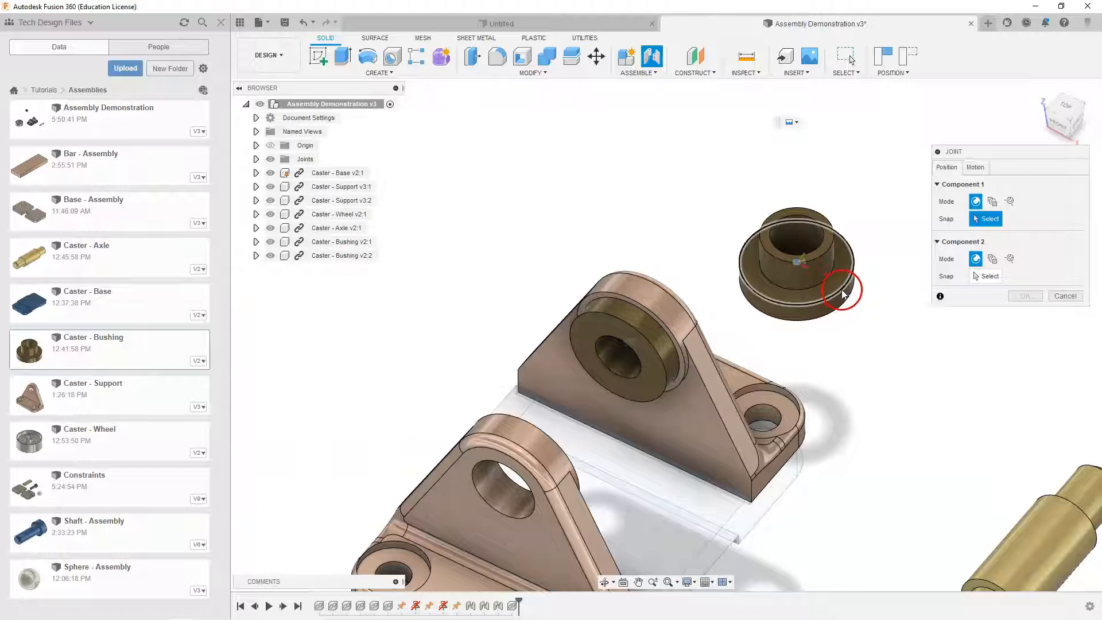
{"action": "left_click", "coordinate": [842, 291]}
{"action": "scroll", "coordinate": [847, 319], "scroll_direction": "down", "scroll_amount": 4}
{"action": "middle_click_drag", "start_coordinate": [877, 343], "coordinate": [707, 306], "text": "shift"}
{"action": "scroll", "coordinate": [735, 241], "scroll_direction": "up", "scroll_amount": 6}
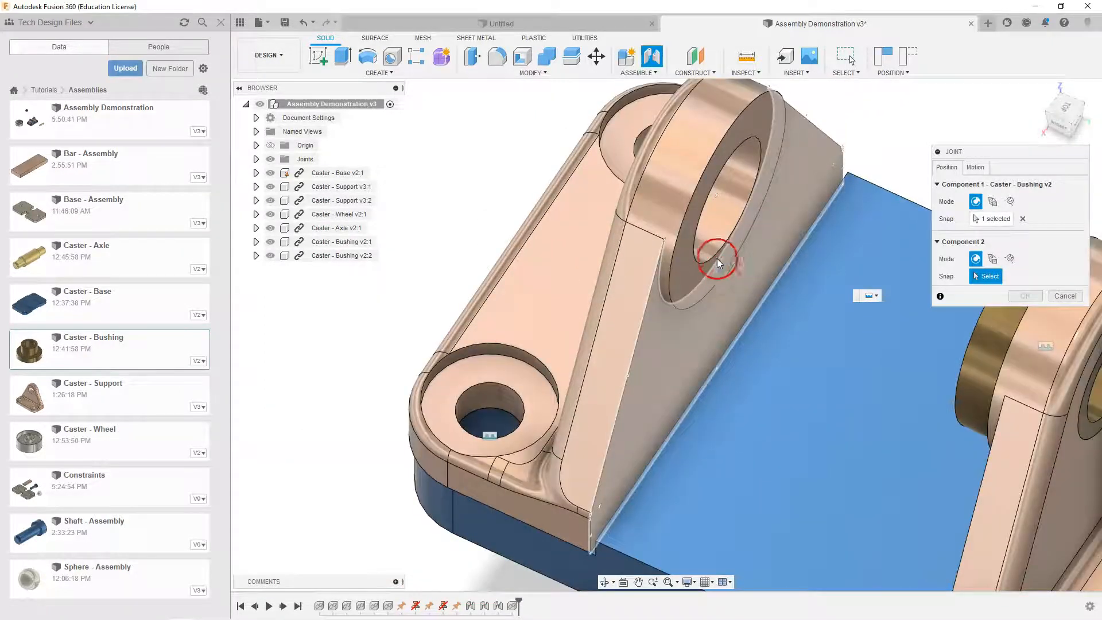
{"action": "left_click", "coordinate": [696, 265]}
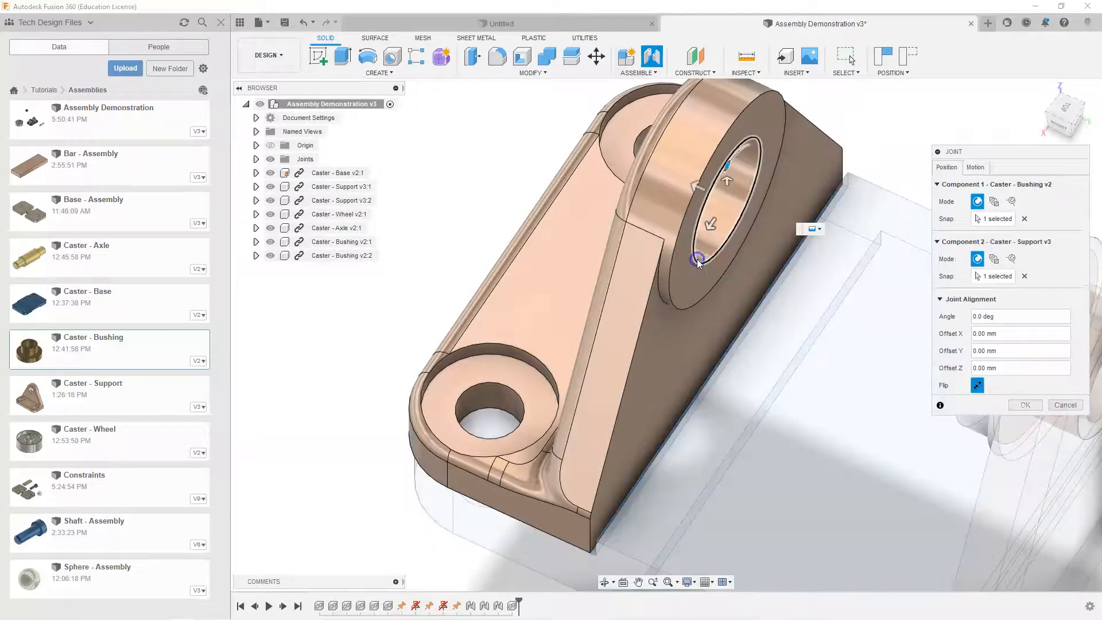
{"action": "left_click", "coordinate": [729, 207]}
Flip the second bushing so its barrel enters the support's hole, and complete the joint as rigid with zero offsets
{"action": "left_click", "coordinate": [977, 386]}
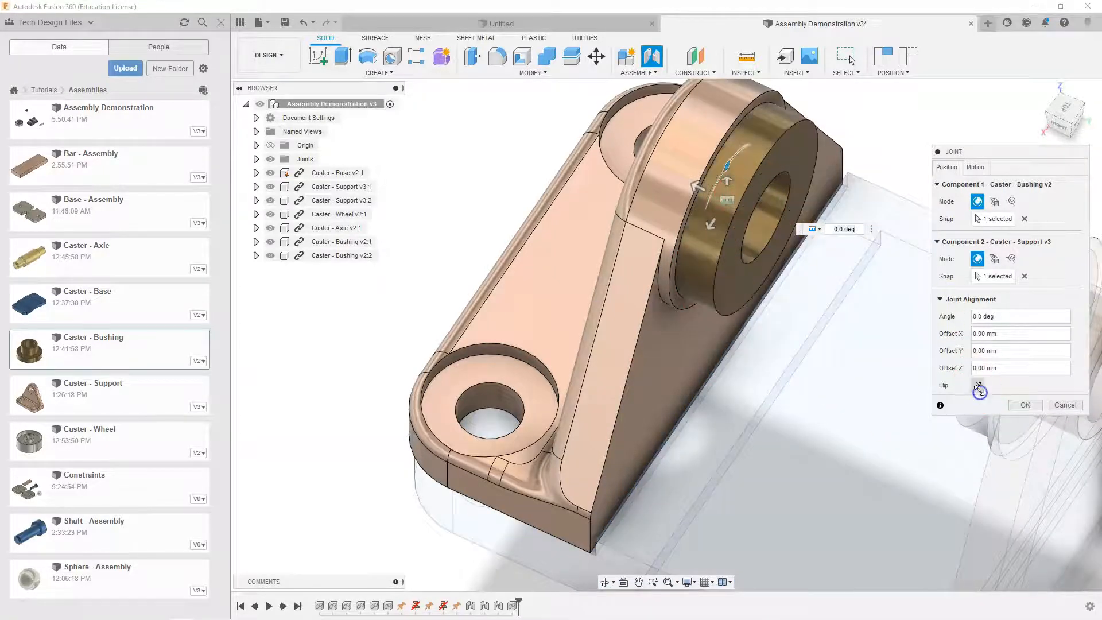
{"action": "left_click", "coordinate": [975, 167]}
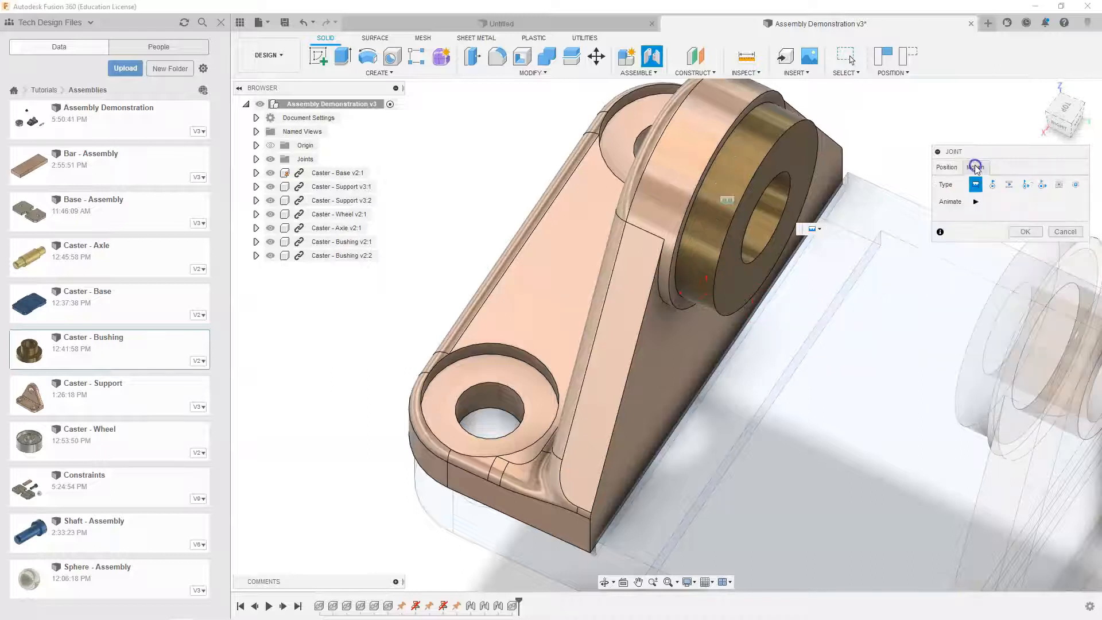
{"action": "left_click", "coordinate": [950, 167]}
{"action": "scroll", "coordinate": [830, 267], "scroll_direction": "down", "scroll_amount": 3}
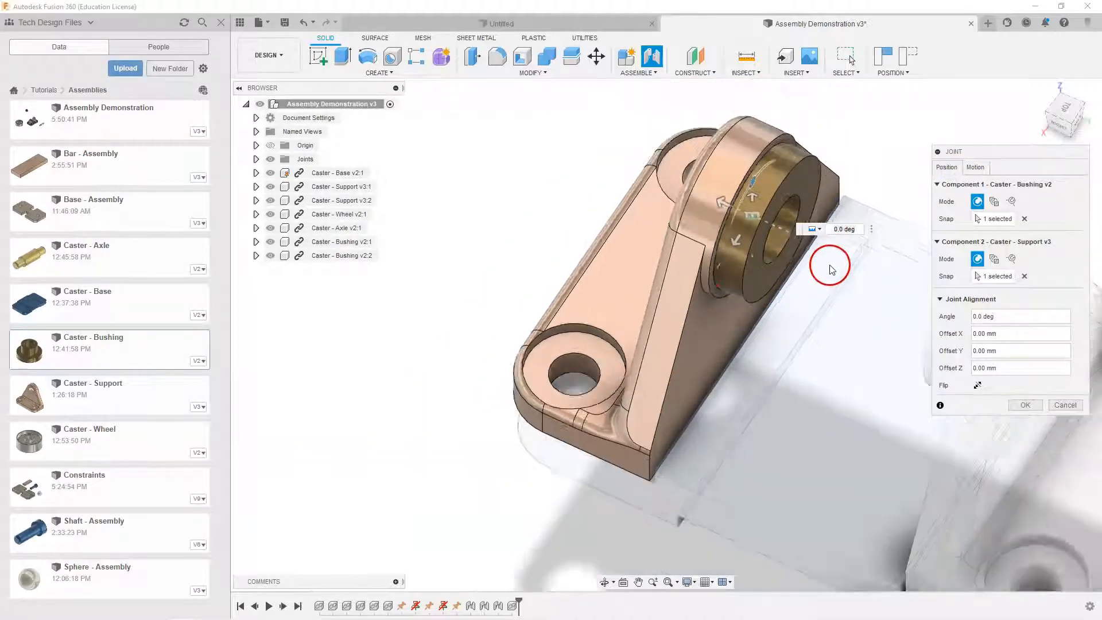
{"action": "left_click", "coordinate": [1021, 405]}
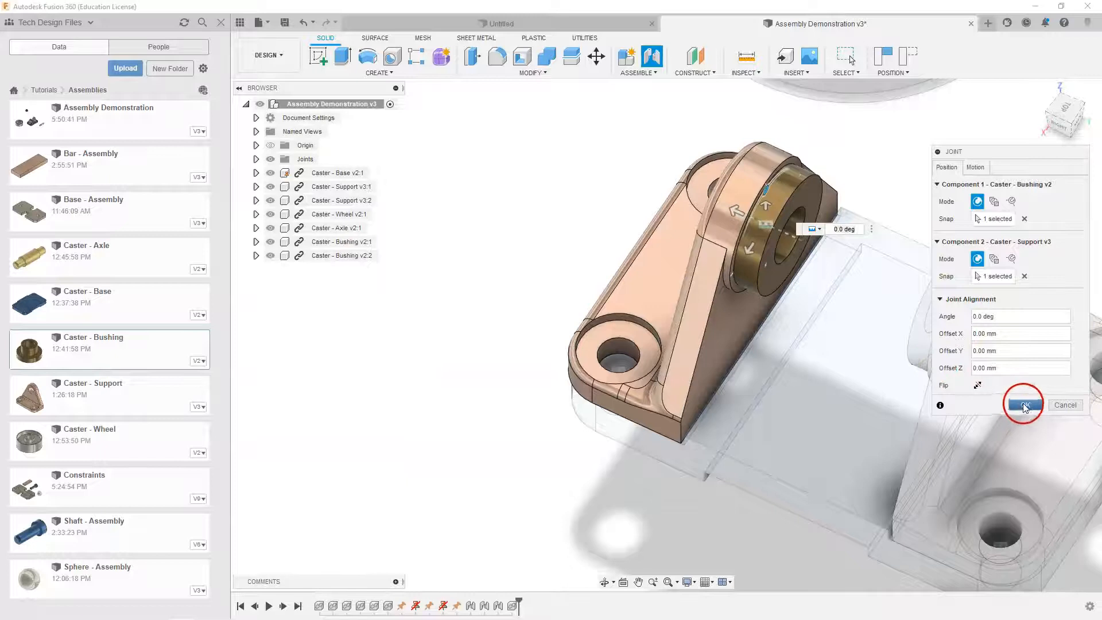
{"action": "scroll", "coordinate": [762, 314], "scroll_direction": "down", "scroll_amount": 2}
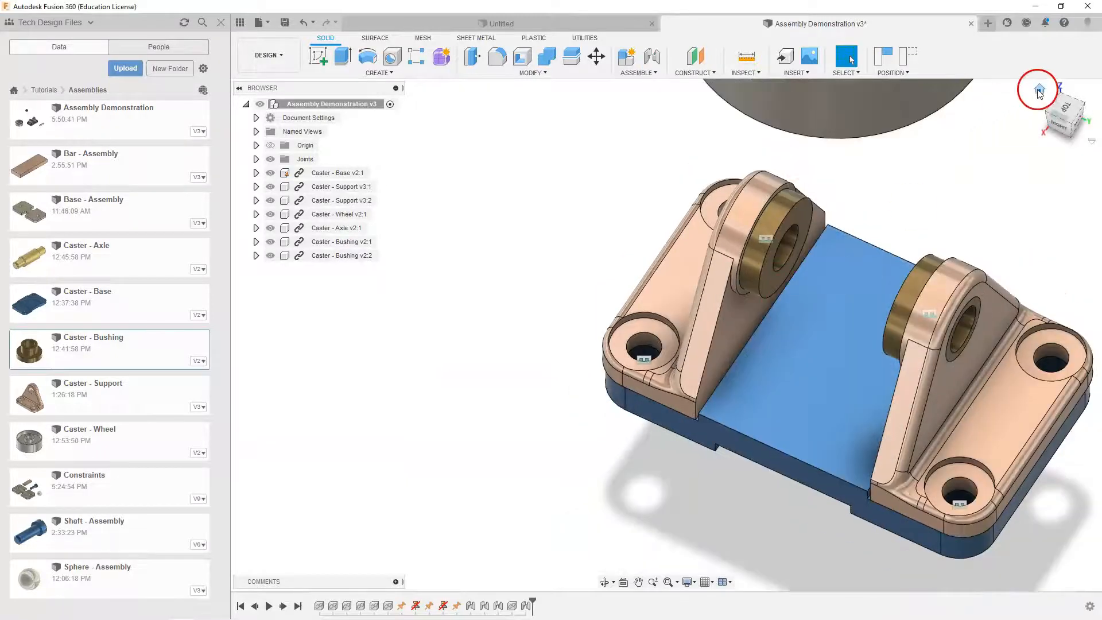
{"action": "left_click", "coordinate": [1040, 91]}
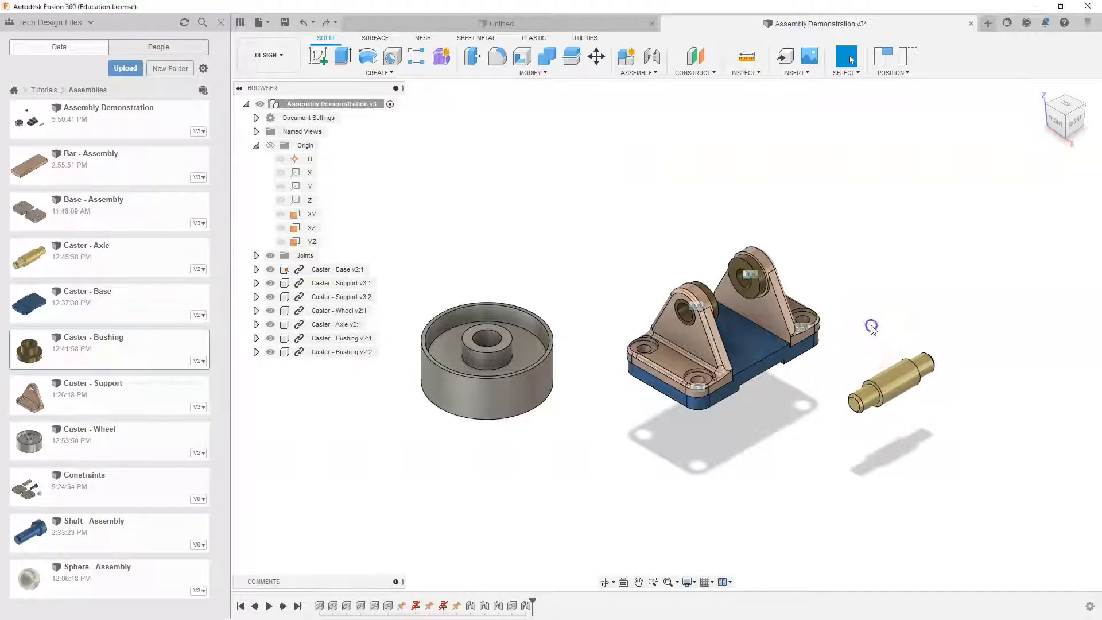
Joint the middle of the axle to the centre of the far bushing's bore as a slider with a Z offset of -20 mm
{"action": "key", "text": "j"}
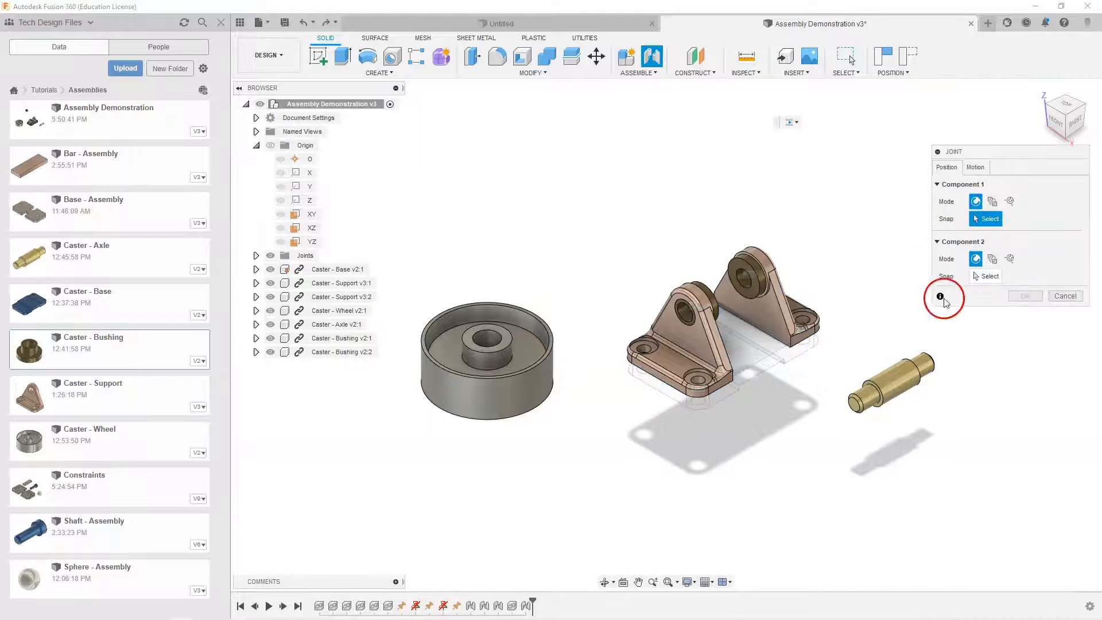
{"action": "scroll", "coordinate": [912, 381], "scroll_direction": "up", "scroll_amount": 4}
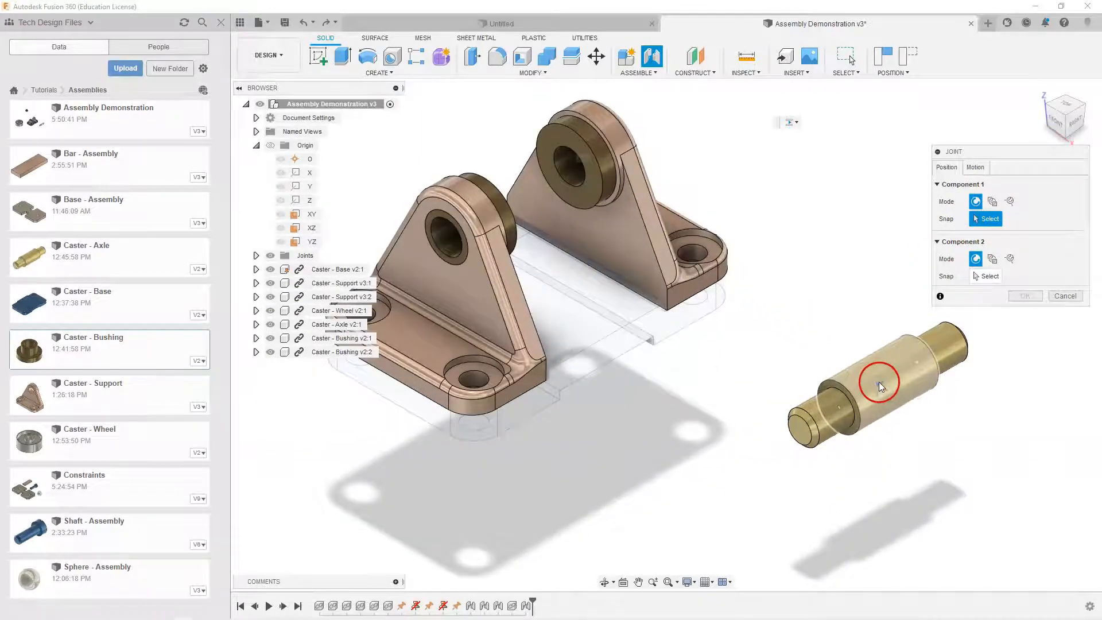
{"action": "left_click", "coordinate": [879, 385]}
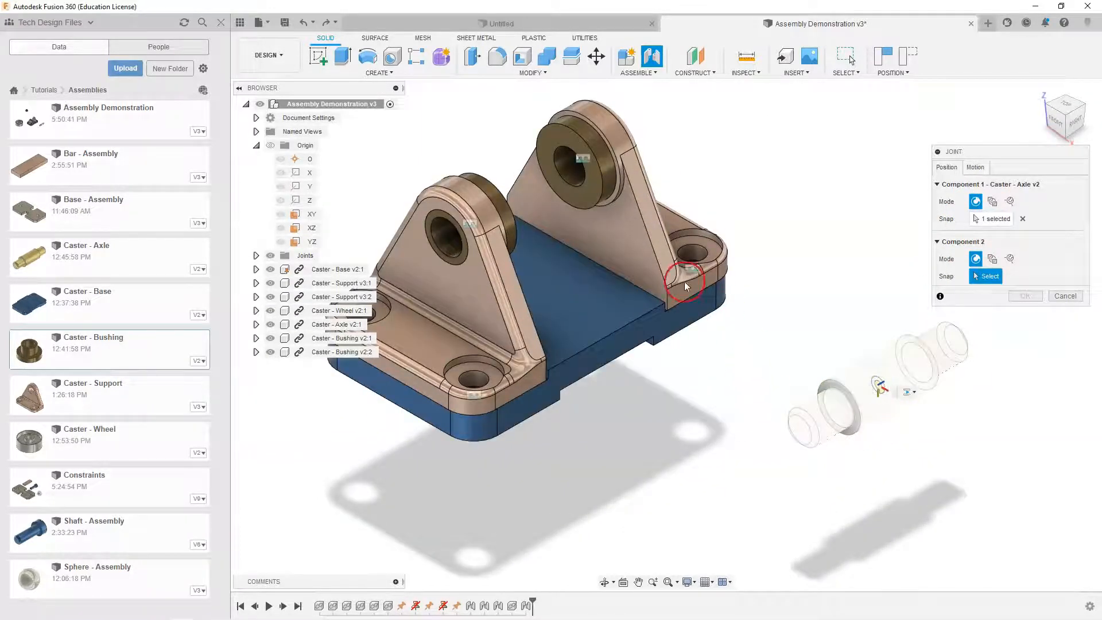
{"action": "left_click", "coordinate": [568, 184]}
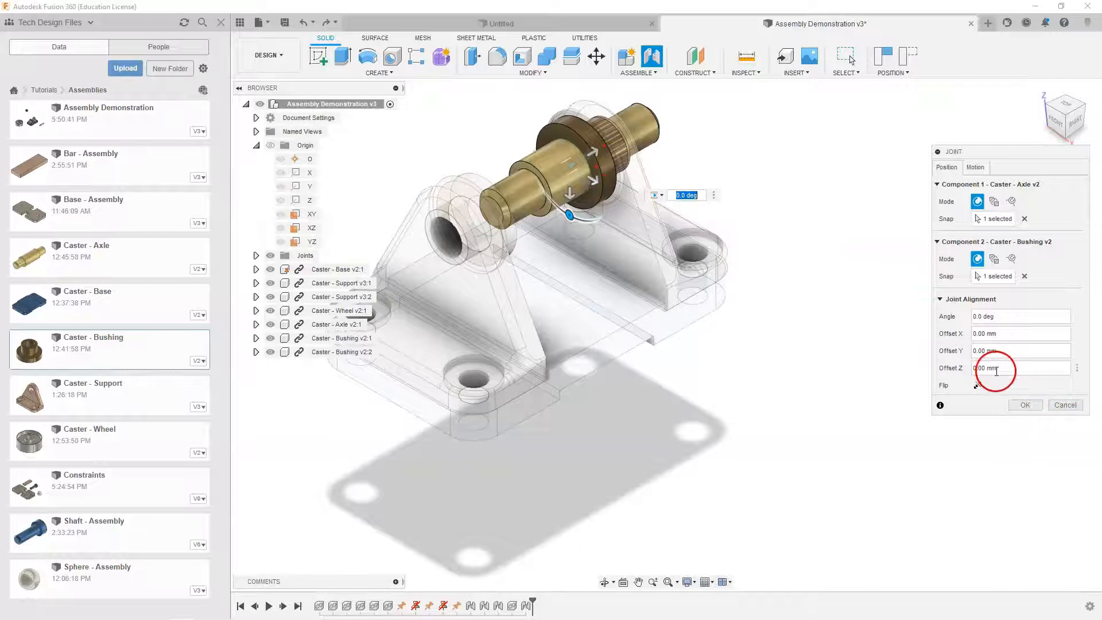
{"action": "left_click_drag", "start_coordinate": [593, 153], "coordinate": [552, 176]}
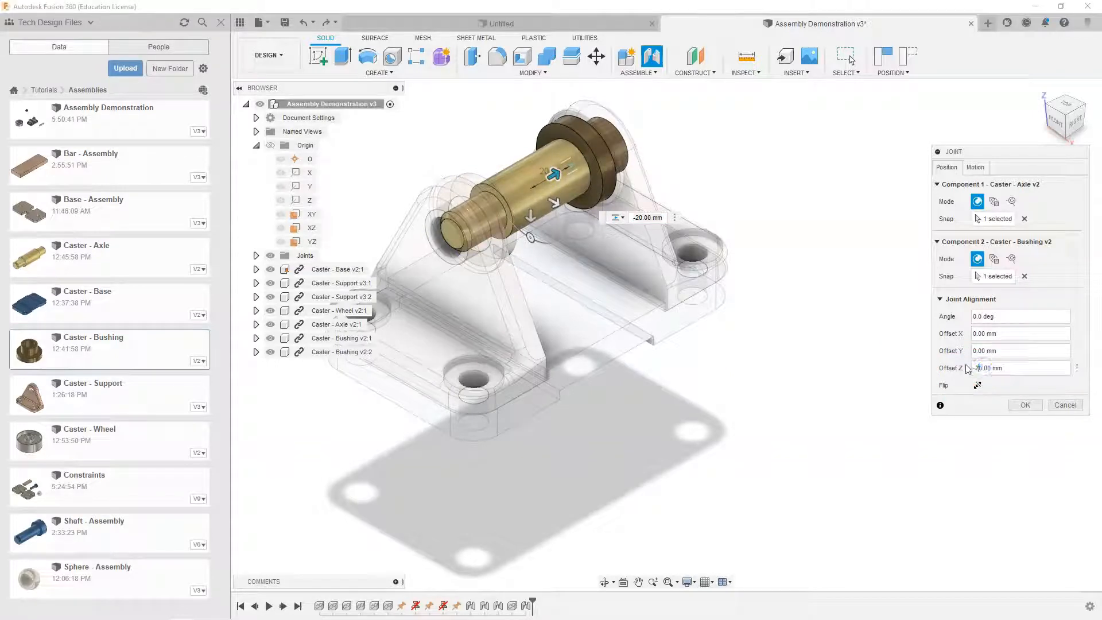
{"action": "left_click", "coordinate": [1025, 404]}
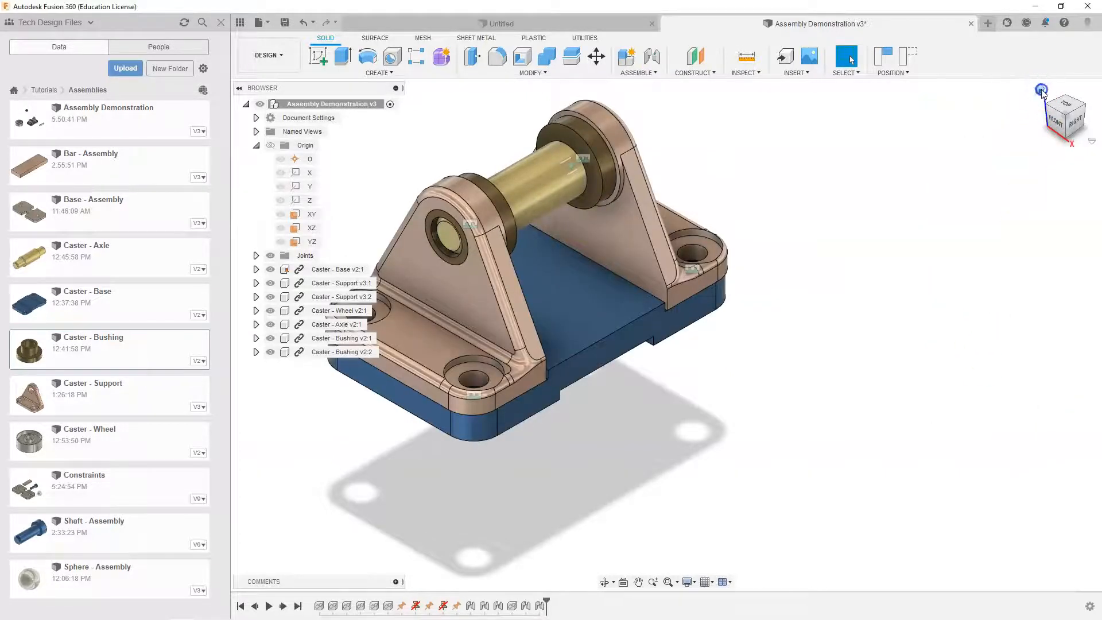
Restore the home view and update the linked Caster - Wheel component to its latest version
{"action": "left_click", "coordinate": [1039, 90]}
{"action": "mouse_move", "coordinate": [915, 396]}
{"action": "middle_mouse_down", "text": "shift"}
{"action": "mouse_move", "coordinate": [863, 362]}
{"action": "mouse_move", "coordinate": [836, 325]}
{"action": "mouse_move", "coordinate": [936, 401]}
{"action": "middle_mouse_up", "text": "shift"}
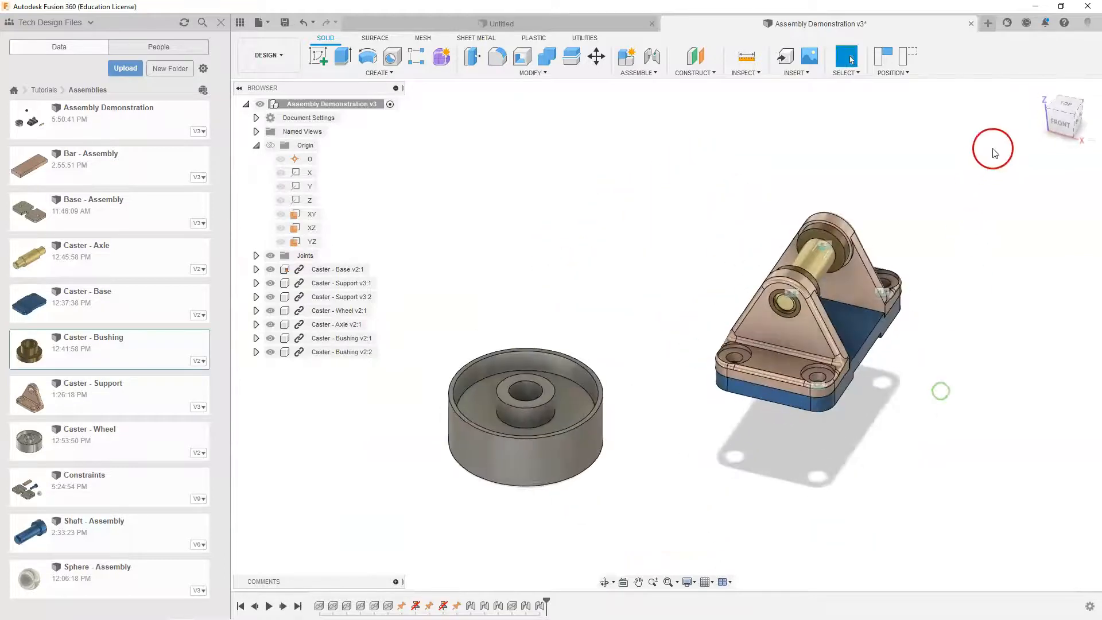
{"action": "left_click", "coordinate": [1039, 92]}
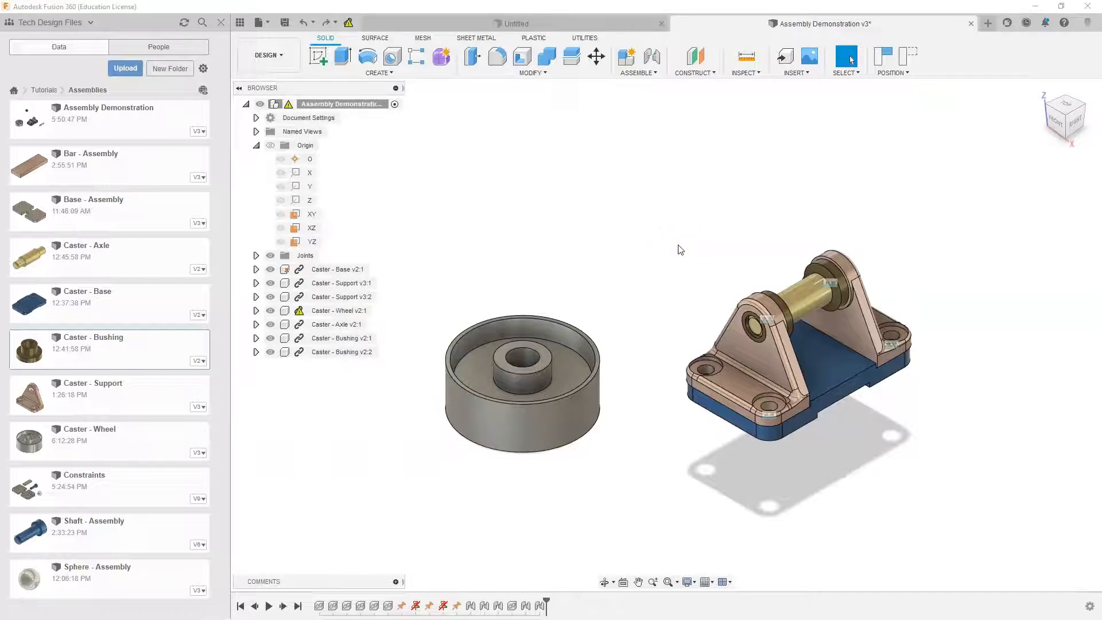
{"action": "left_click", "coordinate": [348, 23]}
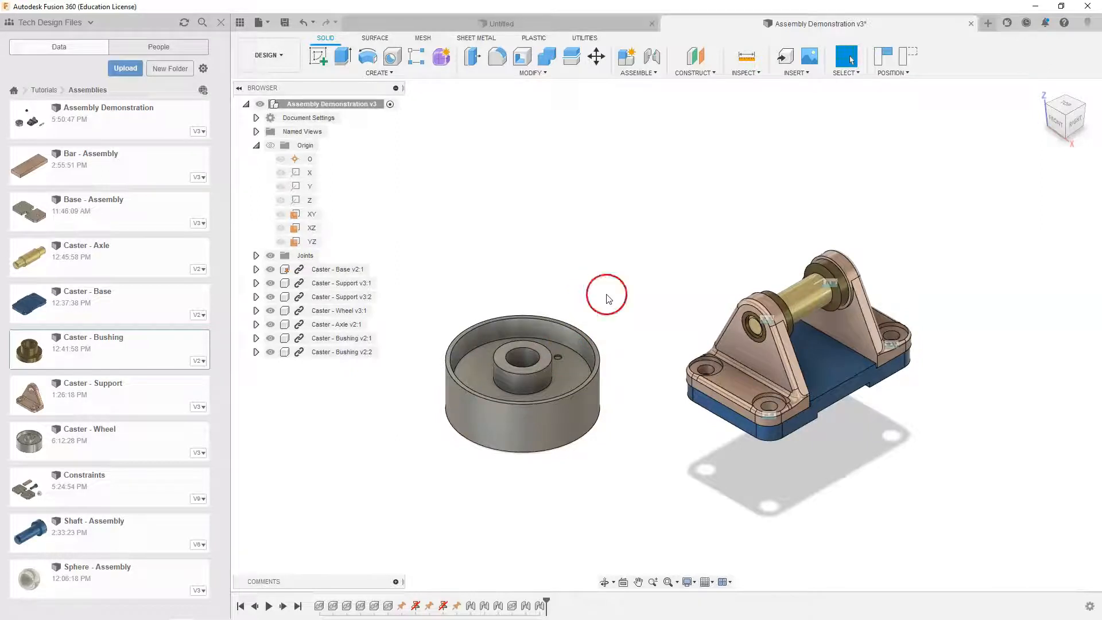
Create a revolute joint from the midpoint of the wheel's bore to the midpoint of the axle's thick central section
{"action": "key", "text": "j"}
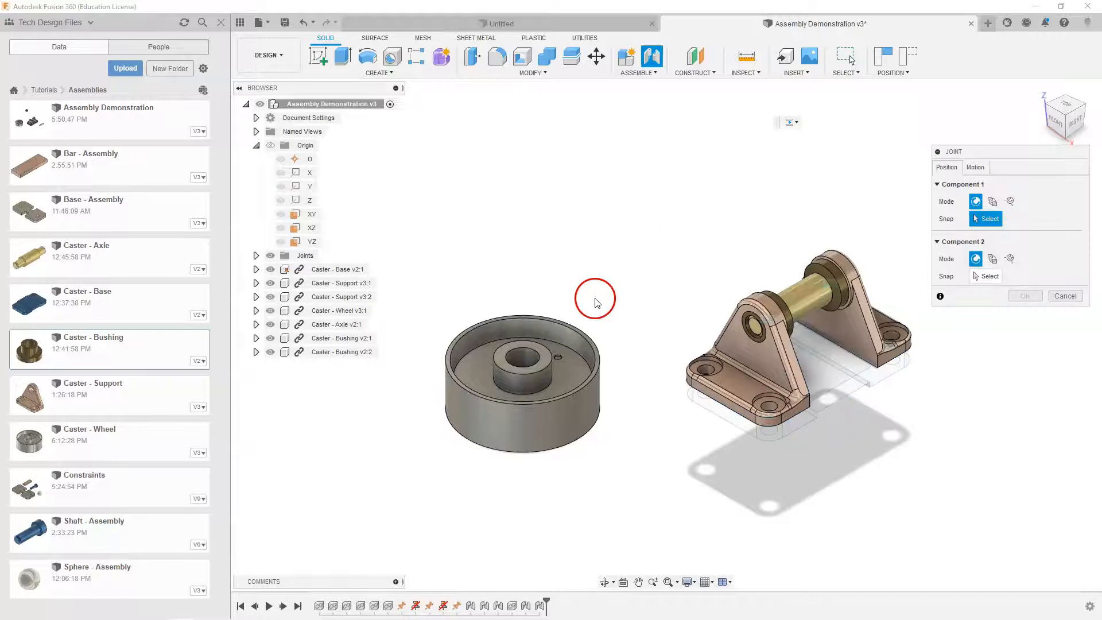
{"action": "left_click", "coordinate": [973, 167]}
{"action": "left_click", "coordinate": [993, 185]}
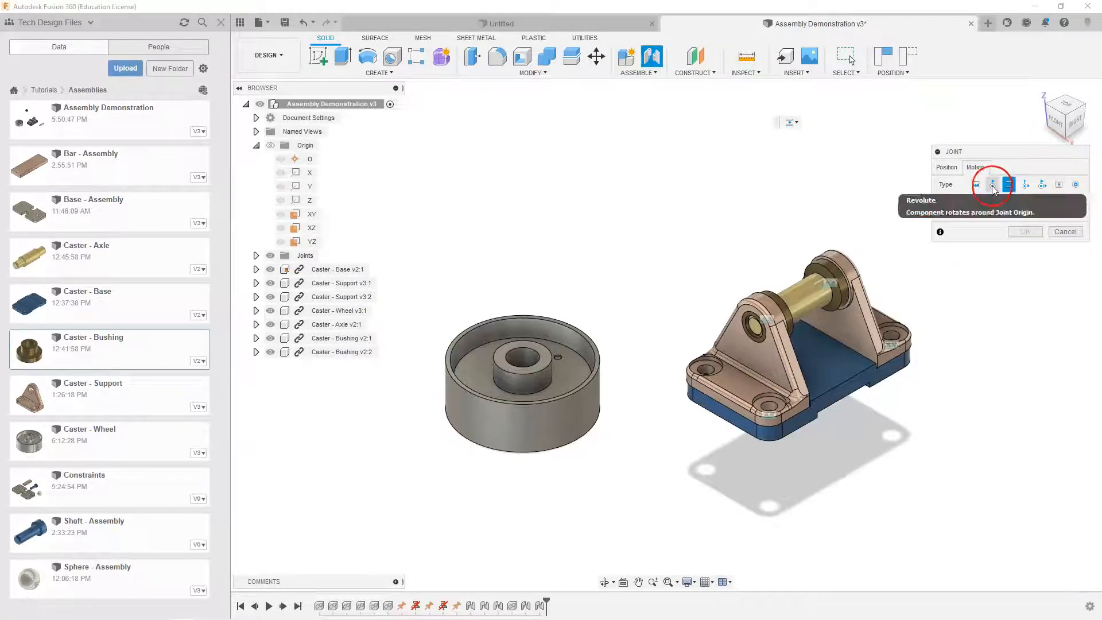
{"action": "left_click", "coordinate": [992, 187]}
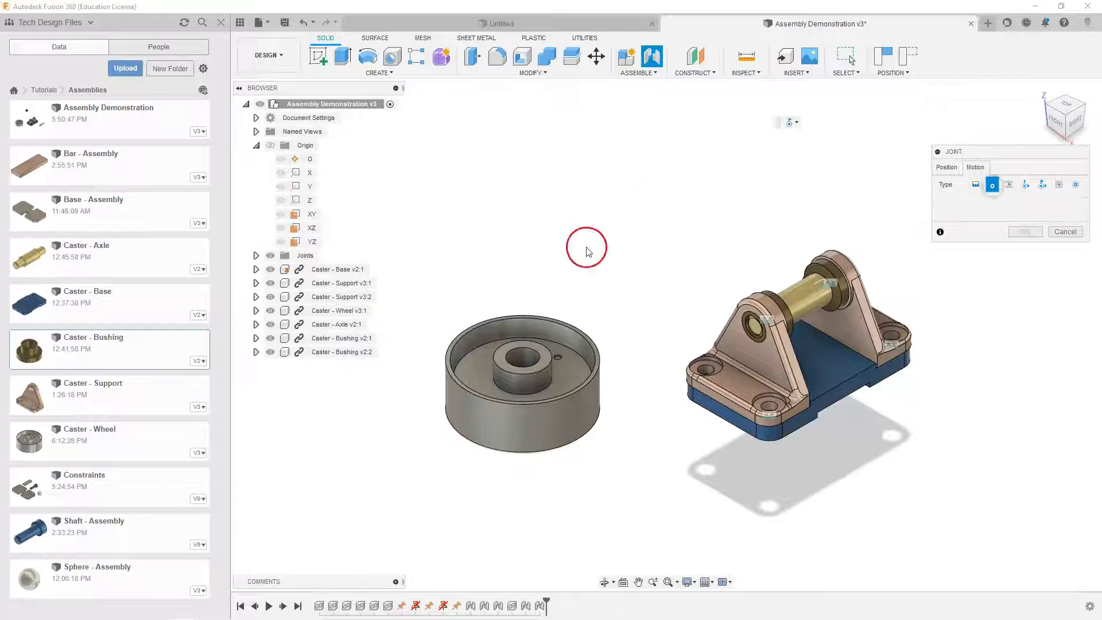
{"action": "scroll", "coordinate": [518, 383], "scroll_direction": "up", "scroll_amount": 3}
{"action": "scroll", "coordinate": [517, 381], "scroll_direction": "up", "scroll_amount": 2}
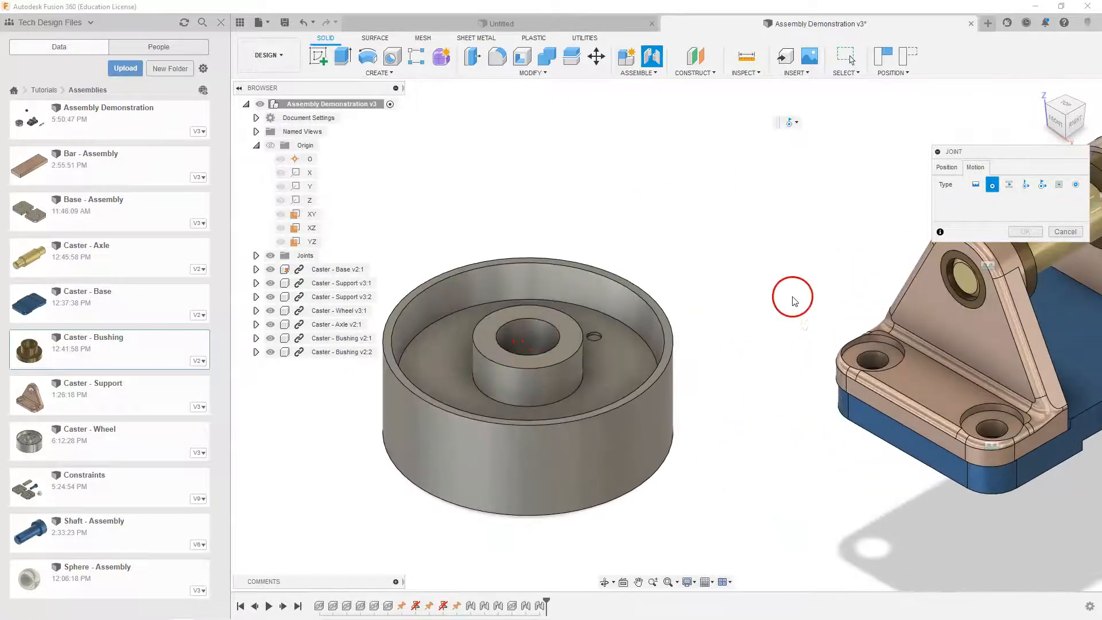
{"action": "left_click", "coordinate": [946, 167]}
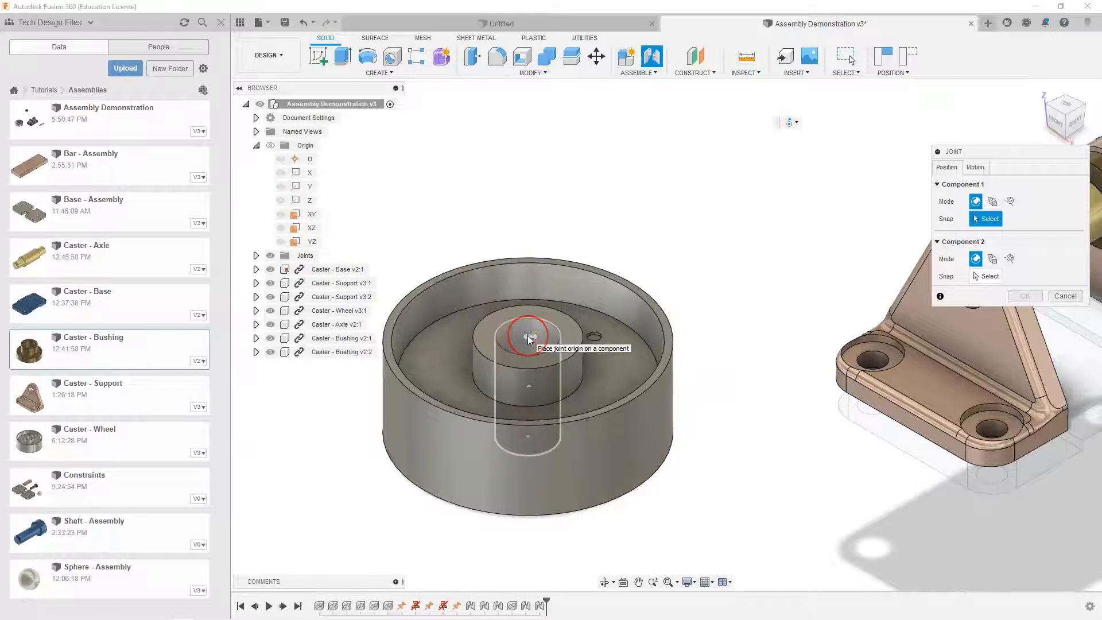
{"action": "left_click", "coordinate": [527, 387]}
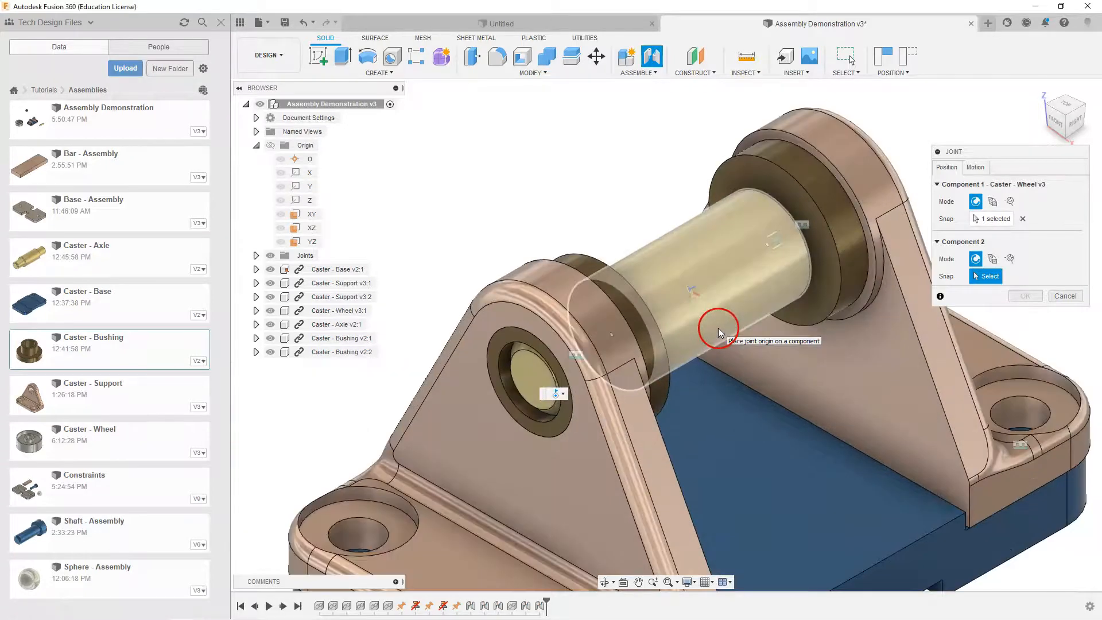
{"action": "left_click", "coordinate": [690, 289]}
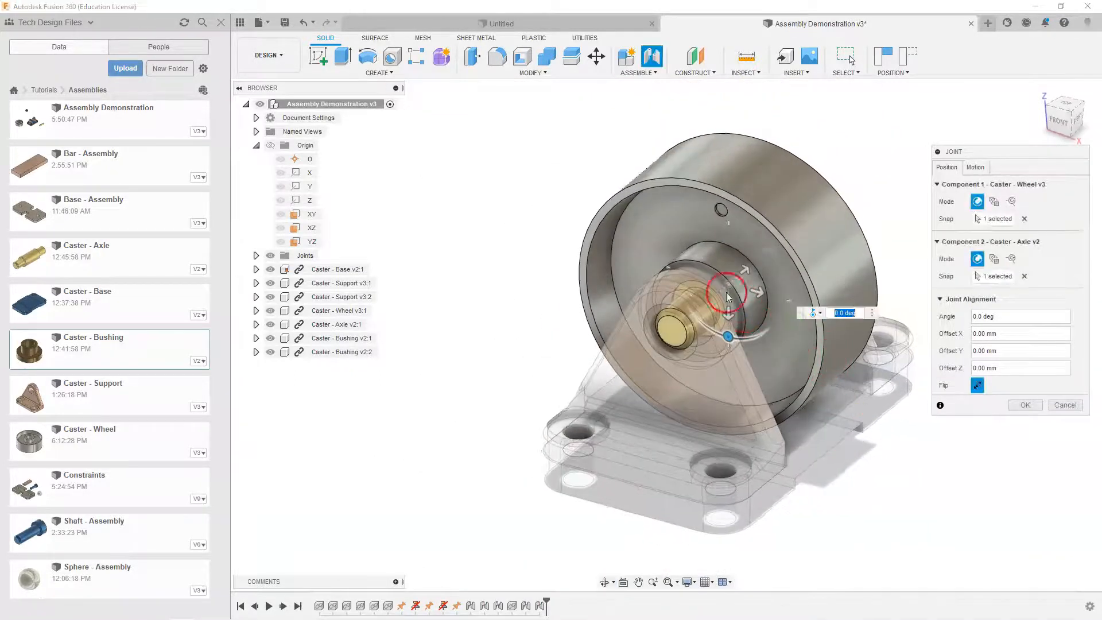
Animate the wheel's rotation about the Z axis, check its position between the bushings in the right view, and complete the joint
{"action": "left_click", "coordinate": [975, 167]}
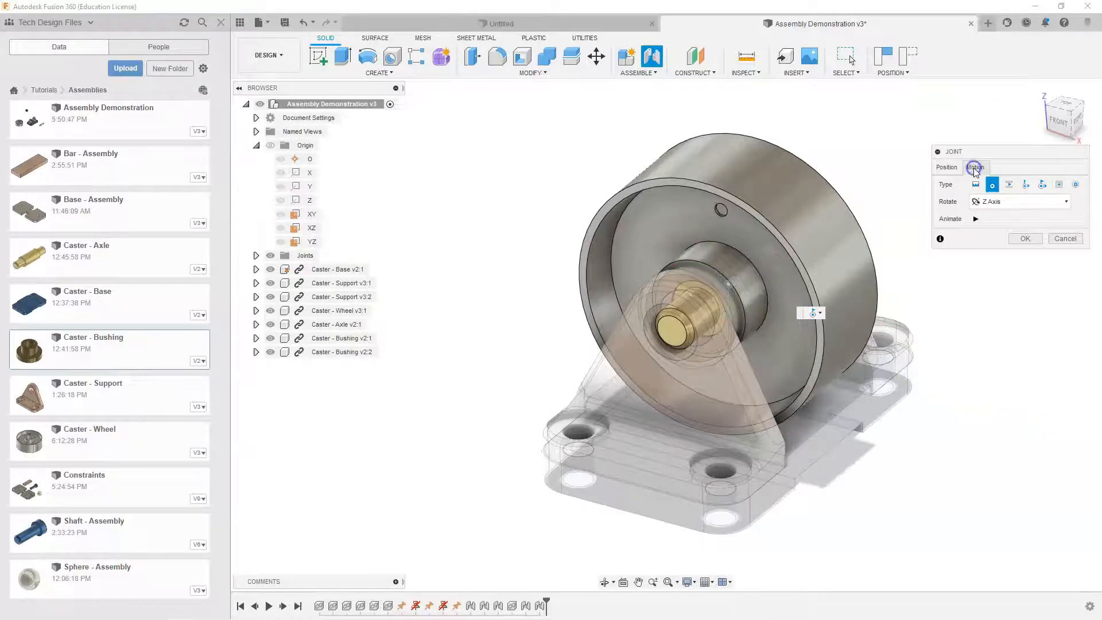
{"action": "left_click", "coordinate": [975, 219]}
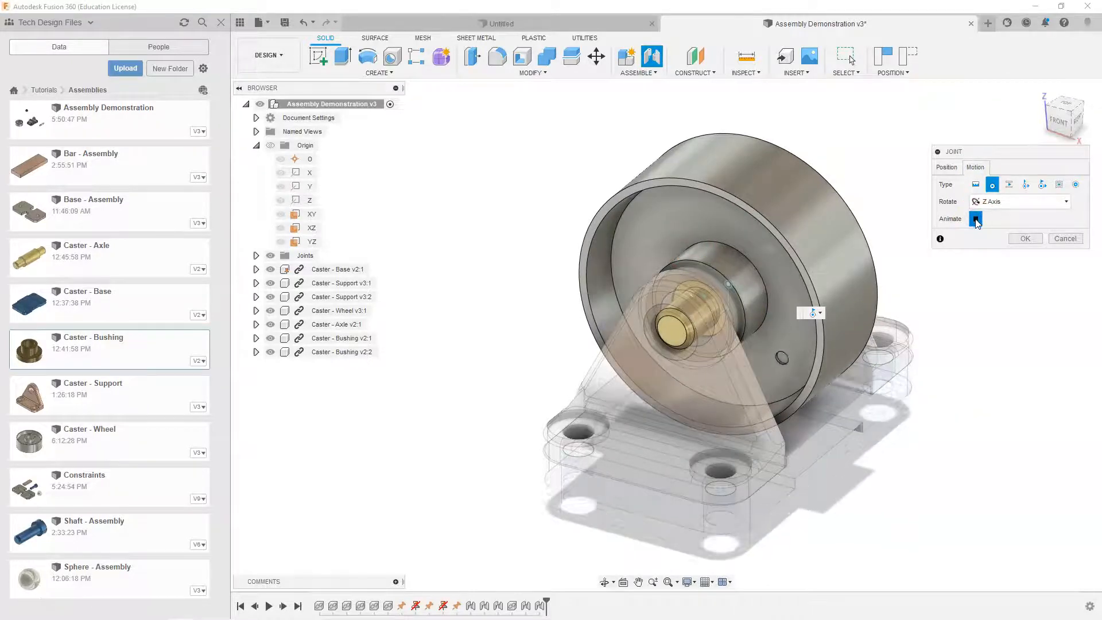
{"action": "middle_click_drag", "start_coordinate": [861, 322], "coordinate": [717, 304], "text": "shift"}
{"action": "middle_click_drag", "start_coordinate": [781, 339], "coordinate": [918, 321], "text": "shift"}
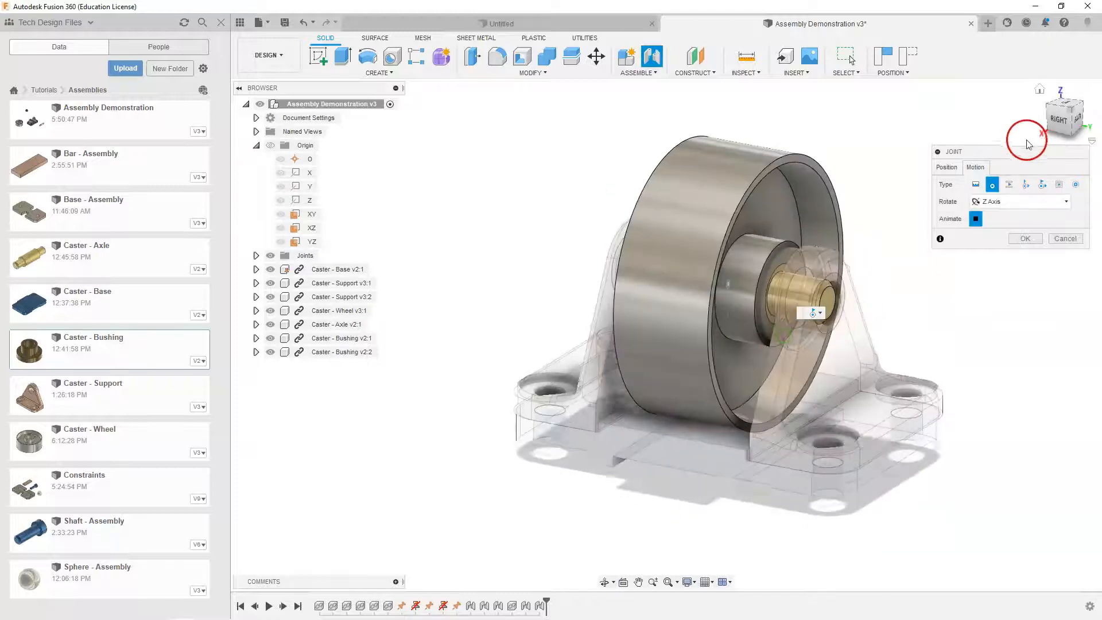
{"action": "left_click", "coordinate": [1052, 122]}
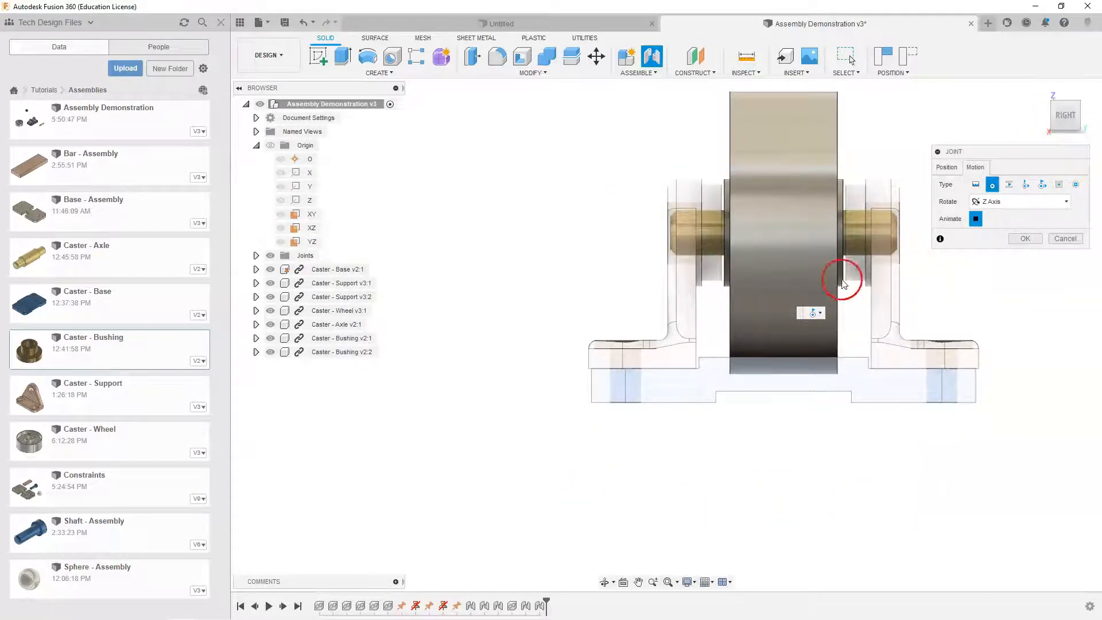
{"action": "scroll", "coordinate": [841, 230], "scroll_direction": "up", "scroll_amount": 3}
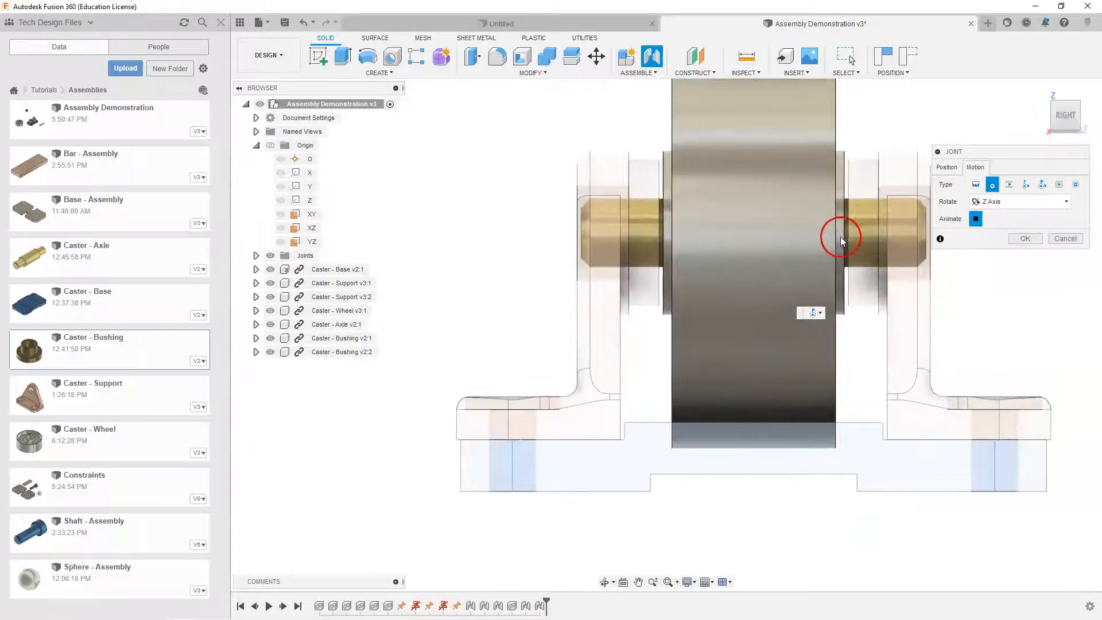
{"action": "left_click", "coordinate": [1020, 239]}
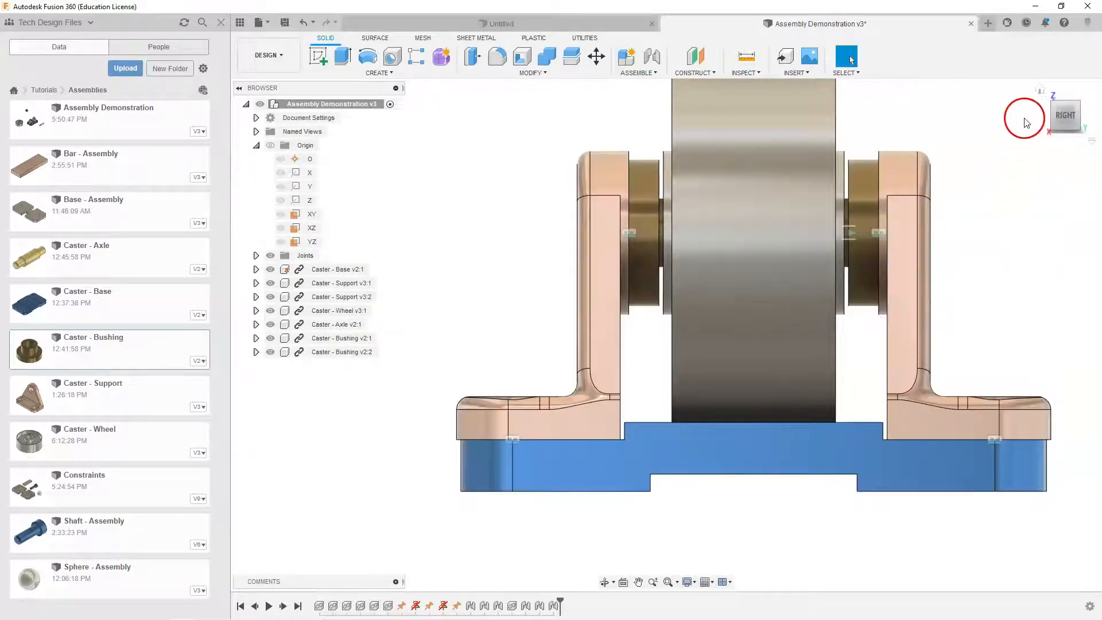
Collapse the assembly's Origin folder and hide all joint symbols on the caster model
{"action": "left_click", "coordinate": [1038, 89]}
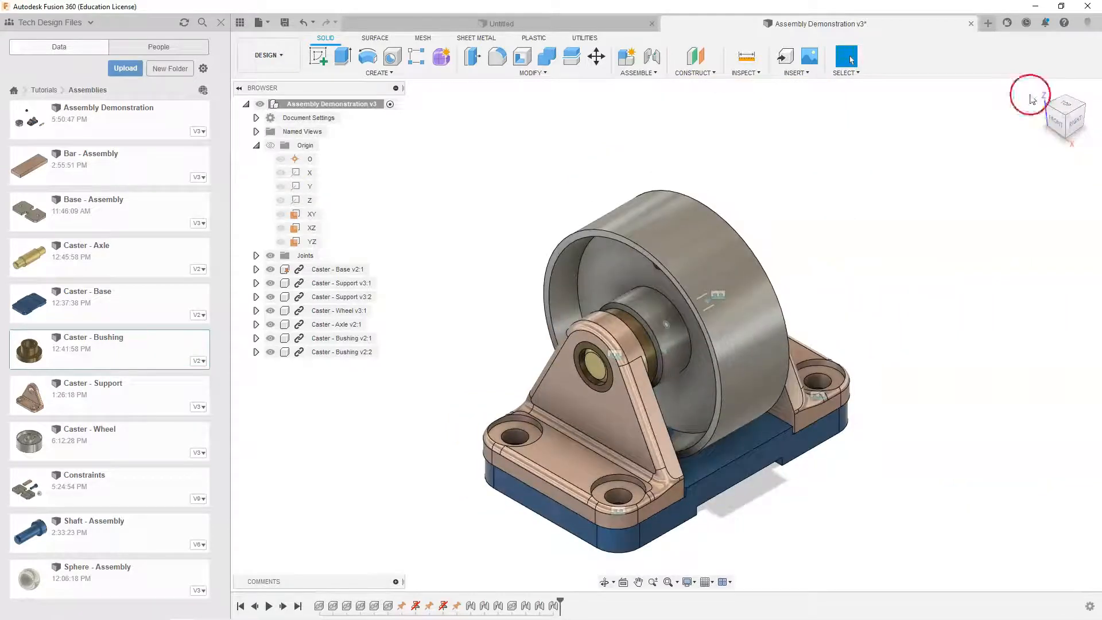
{"action": "left_click", "coordinate": [256, 145]}
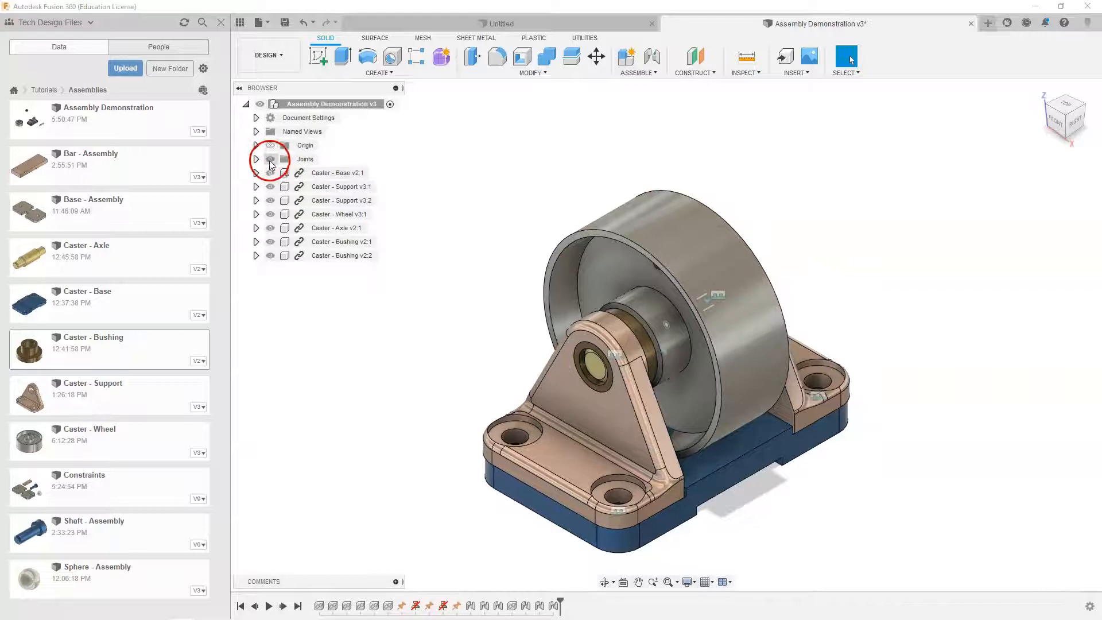
{"action": "left_click", "coordinate": [270, 159]}
{"action": "left_click", "coordinate": [457, 468]}
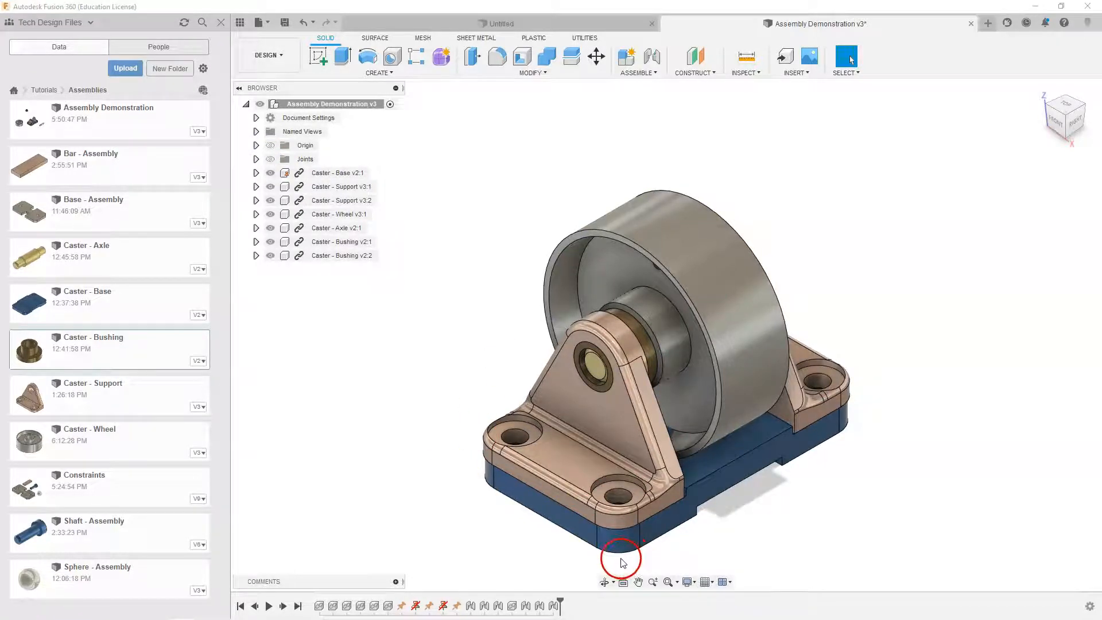
Set the visual style of the caster assembly to Shaded, without visible edges
{"action": "left_click", "coordinate": [688, 581]}
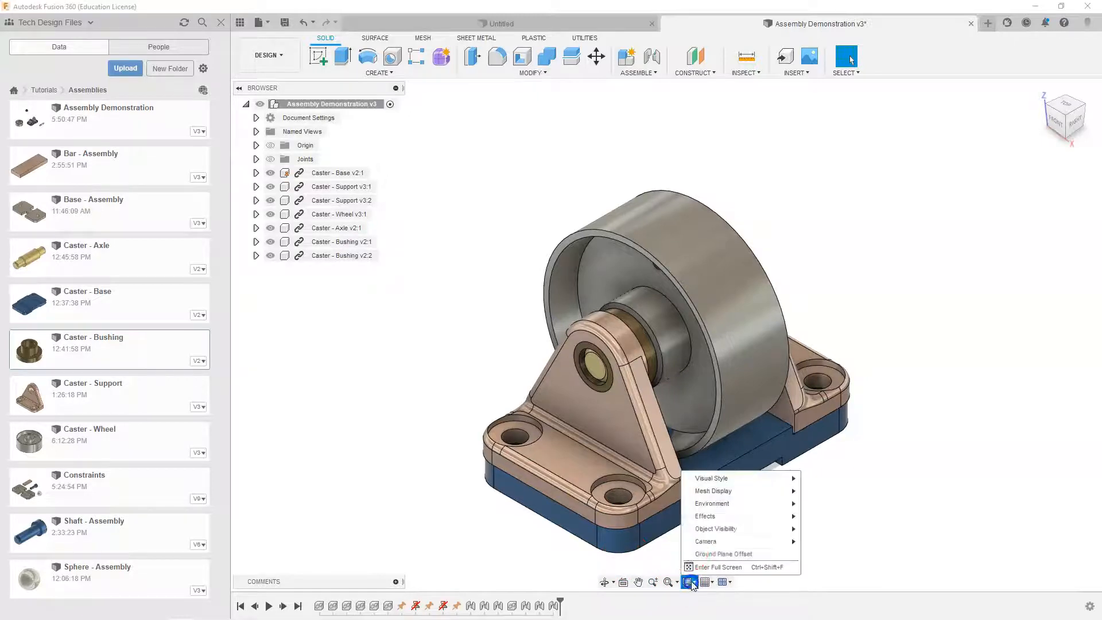
{"action": "mouse_move", "coordinate": [792, 476]}
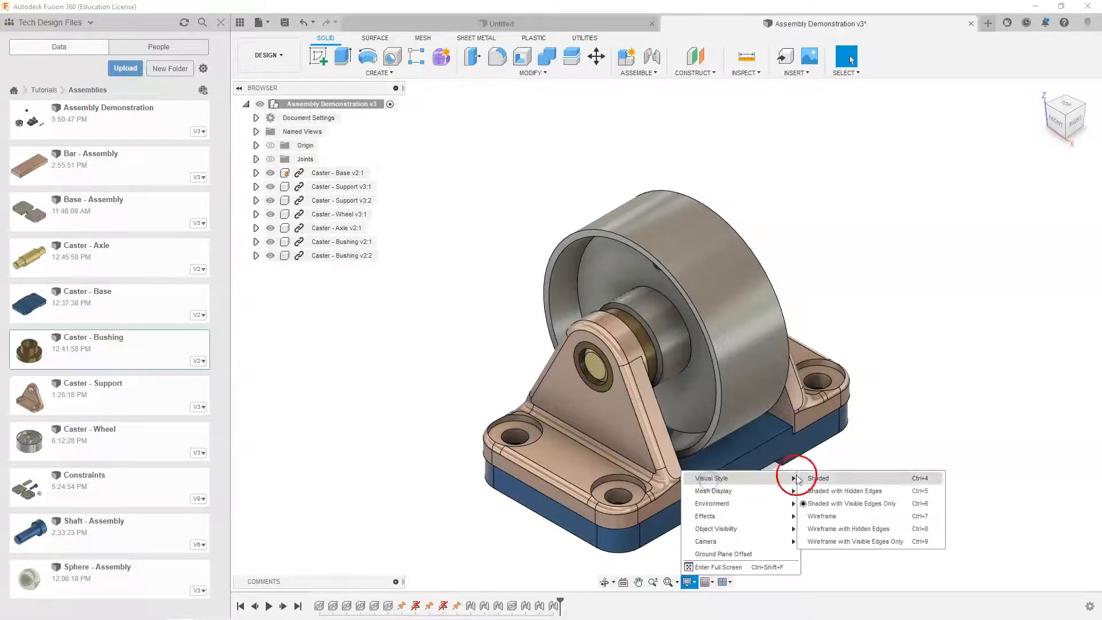
{"action": "left_click", "coordinate": [832, 480]}
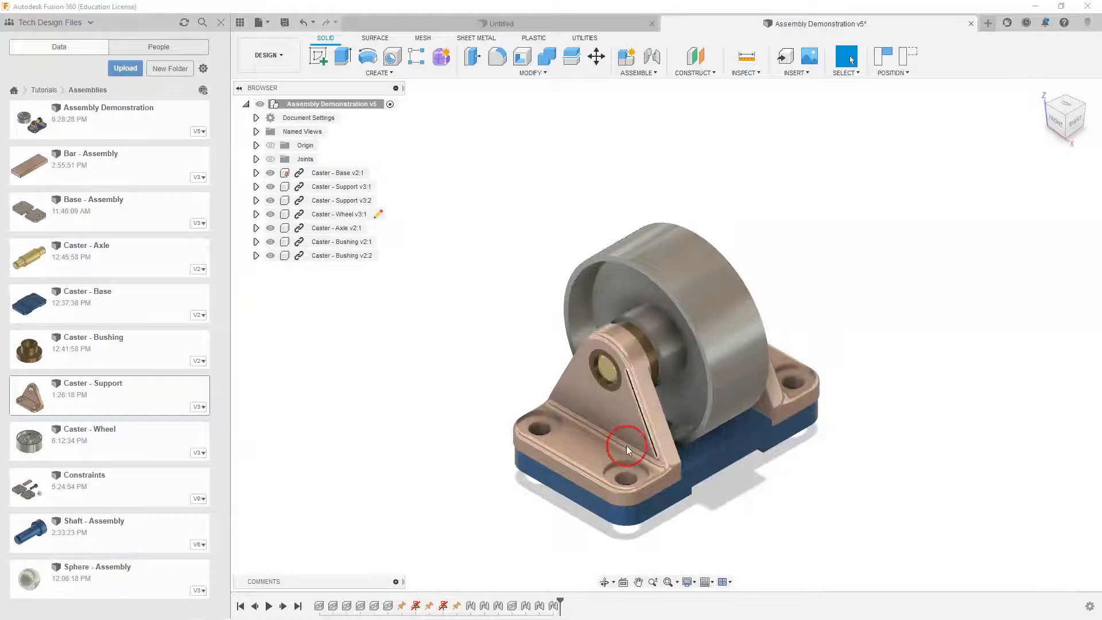
Change the motion type of the joint between the axle and the far bushing to Rigid, and save the assembly
{"action": "double_click", "coordinate": [539, 607]}
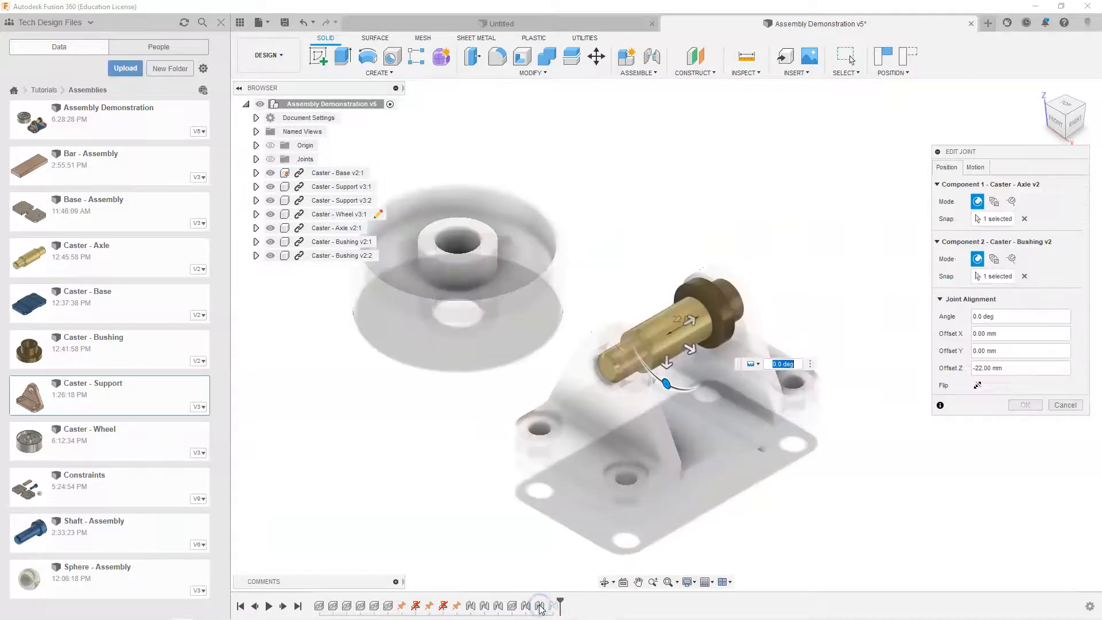
{"action": "left_click", "coordinate": [975, 167]}
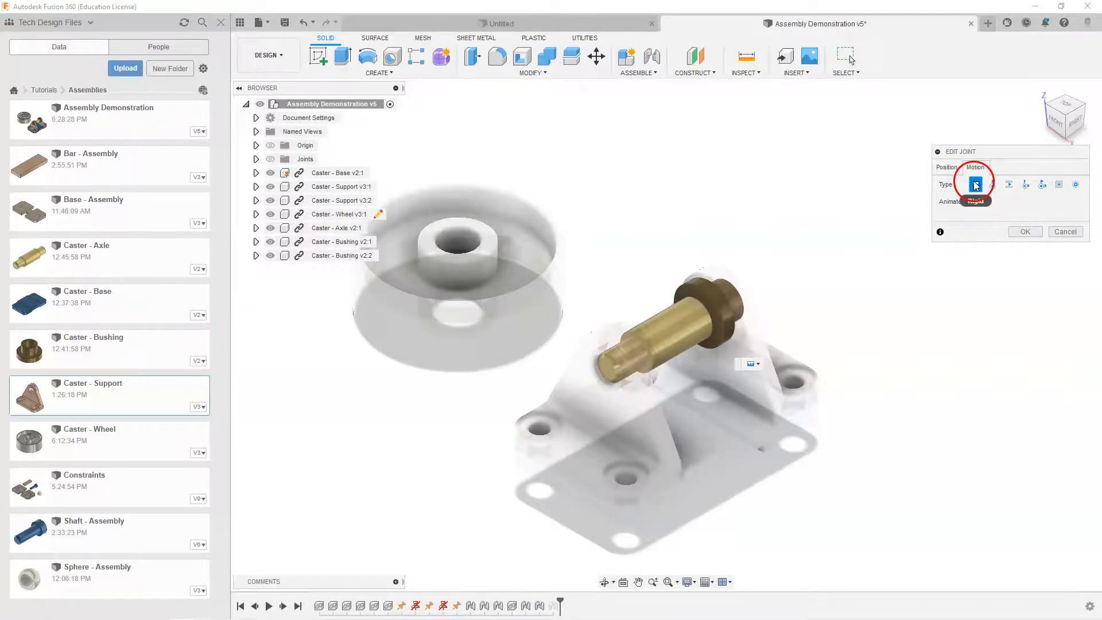
{"action": "left_click", "coordinate": [1025, 231]}
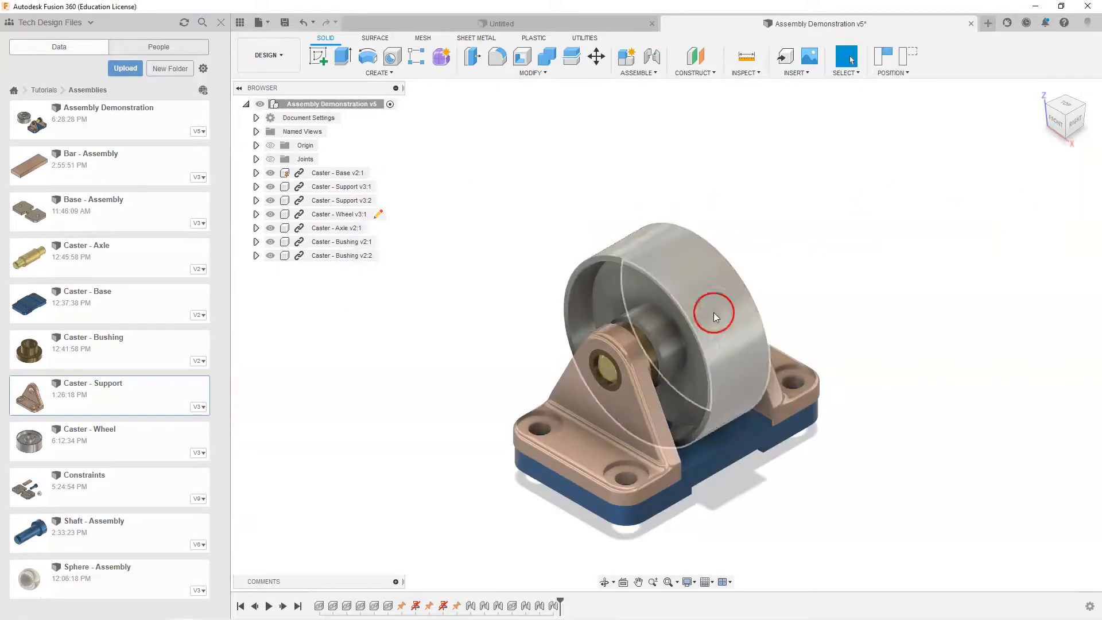
{"action": "left_click", "coordinate": [284, 22]}
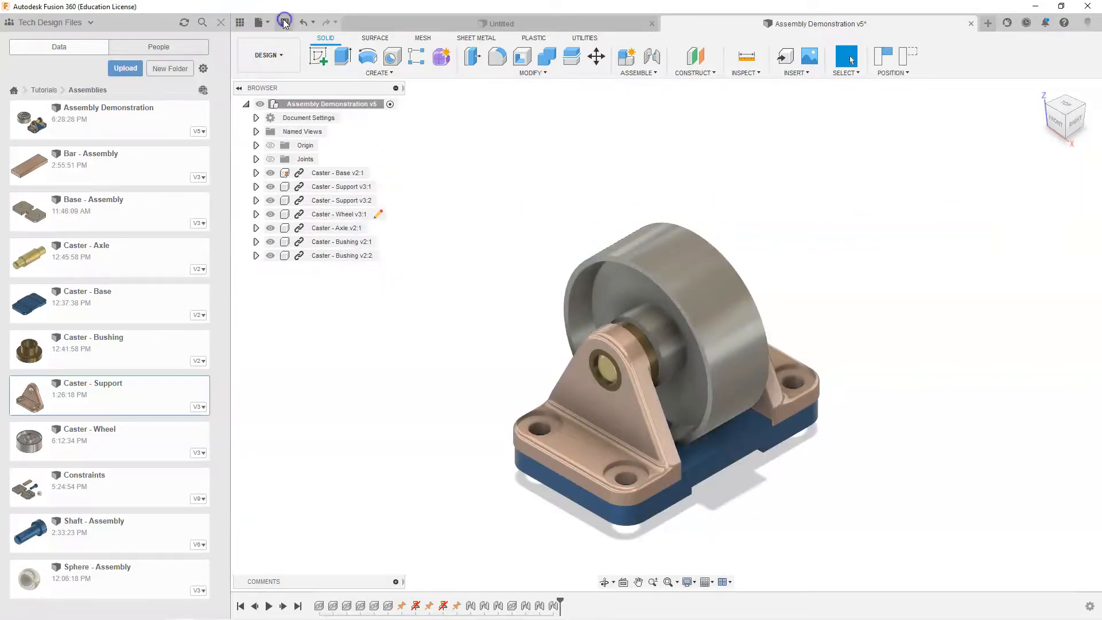
{"action": "left_click", "coordinate": [548, 342]}
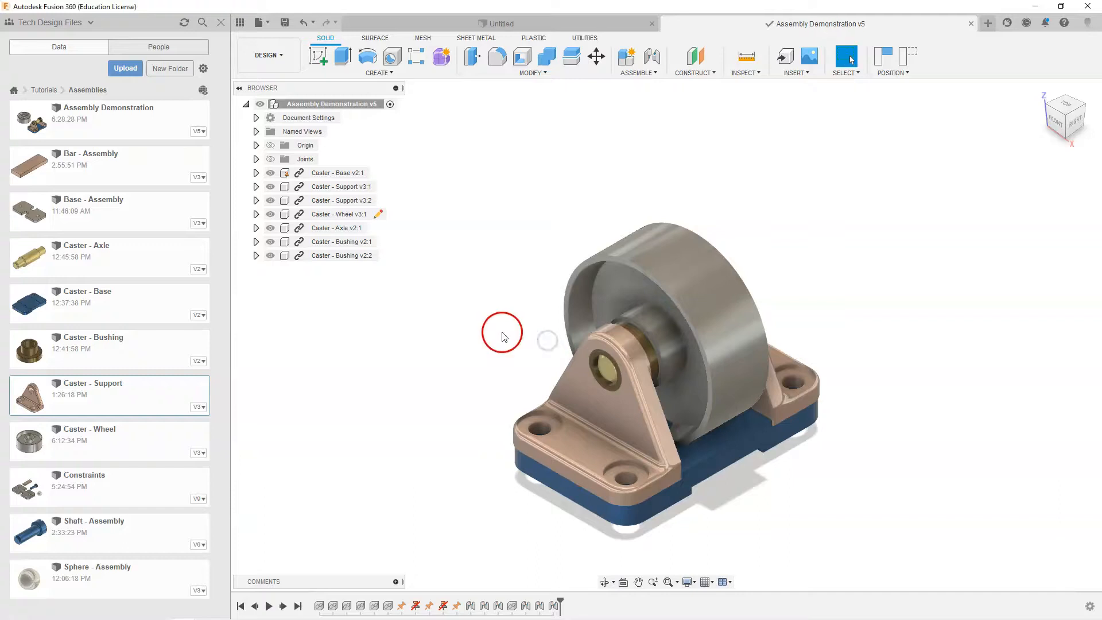